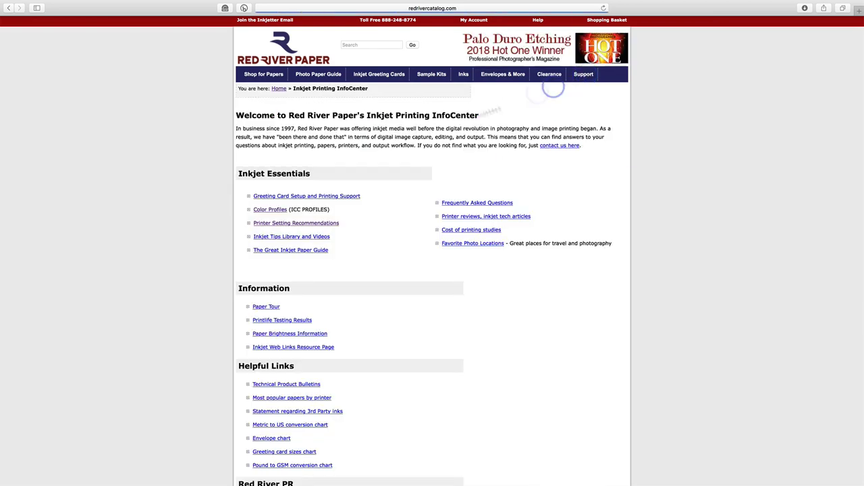
- Open the ICC color profiles library and scroll down to the Epson SureColor P800 entry
{"action": "left_click", "coordinate": [270, 210]}
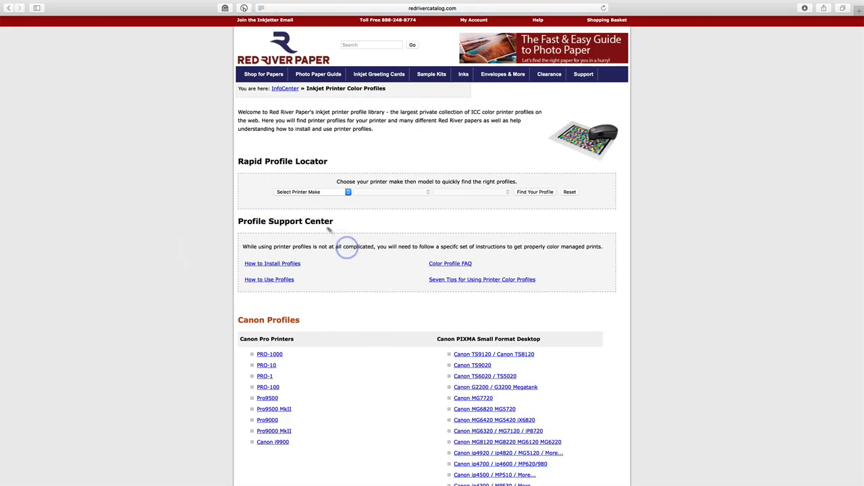
{"action": "left_click", "coordinate": [332, 194]}
{"action": "left_click", "coordinate": [331, 193]}
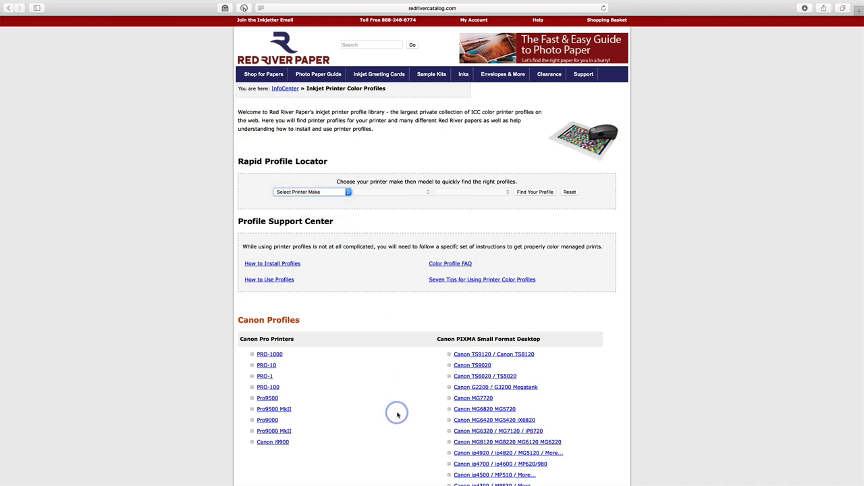
{"action": "scroll", "coordinate": [396, 411], "scroll_direction": "down", "scroll_amount": 5}
{"action": "scroll", "coordinate": [397, 414], "scroll_direction": "down", "scroll_amount": 2}
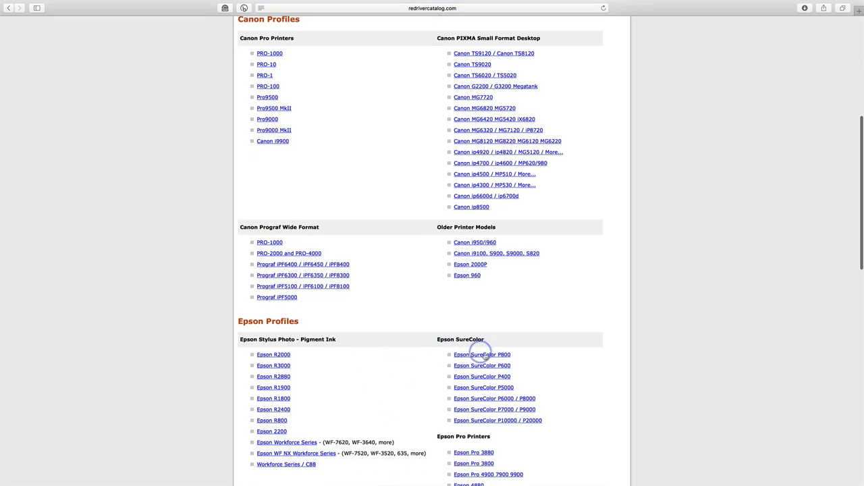
- Download the Polar Gloss Metallic / Polar Luster Metallic profiles from the Epson SureColor P800 page
{"action": "left_click", "coordinate": [483, 356]}
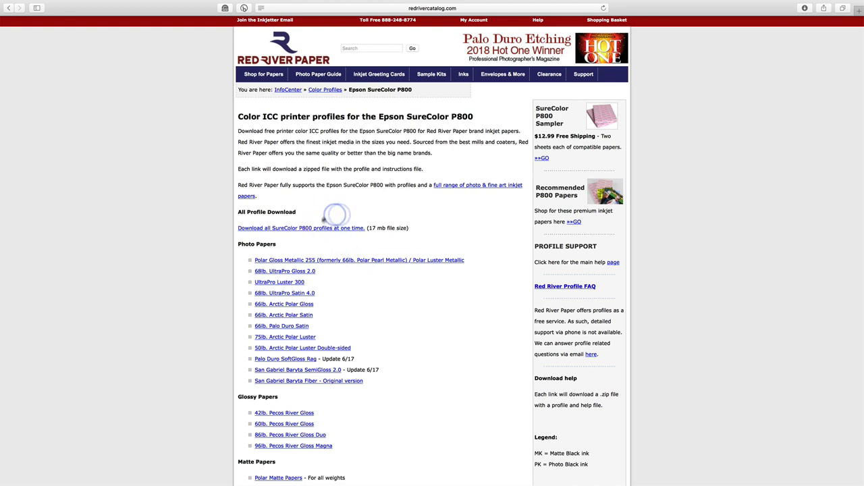
{"action": "scroll", "coordinate": [388, 295], "scroll_direction": "down", "scroll_amount": 1}
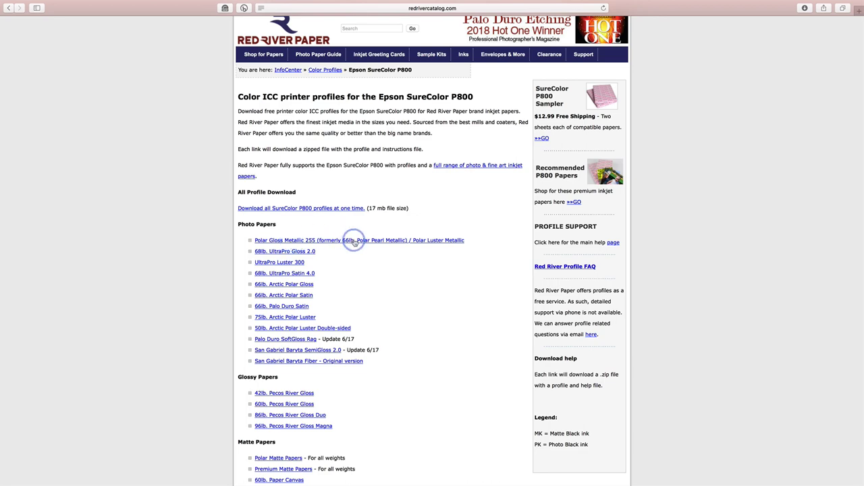
{"action": "left_click", "coordinate": [353, 242]}
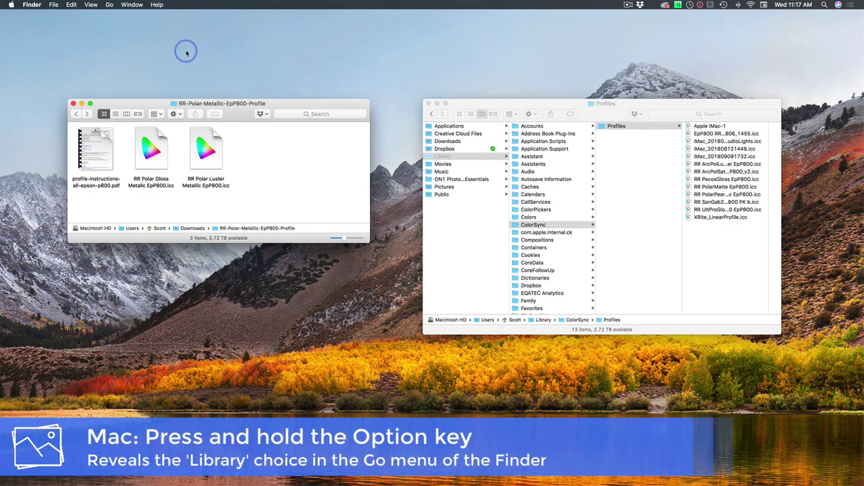
{"action": "left_click", "coordinate": [110, 5]}
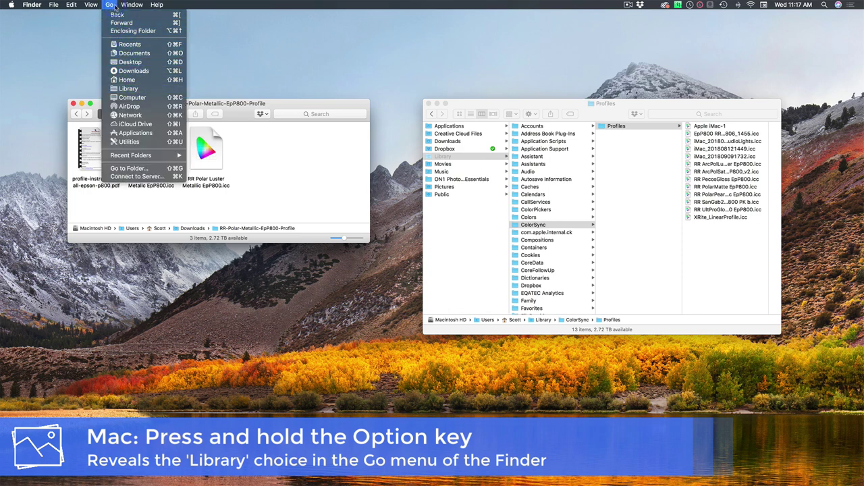
{"action": "left_click", "coordinate": [80, 54]}
{"action": "left_click", "coordinate": [109, 4]}
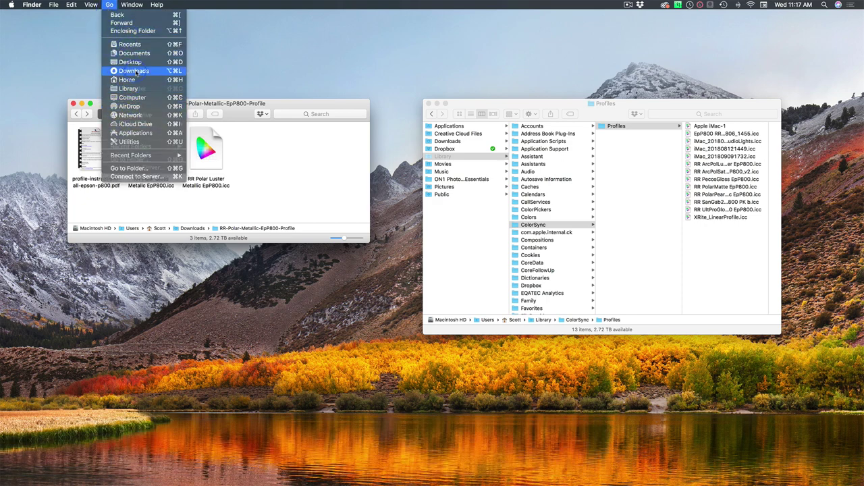
{"action": "left_click", "coordinate": [226, 70]}
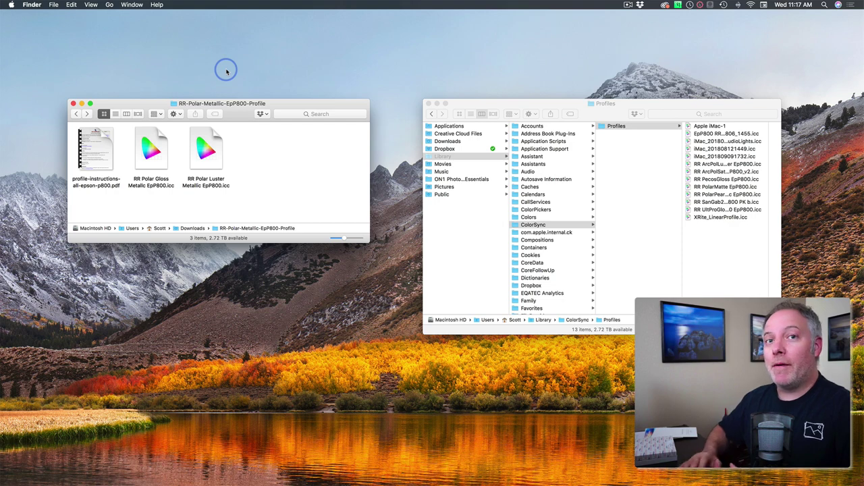
{"action": "left_click", "coordinate": [211, 144]}
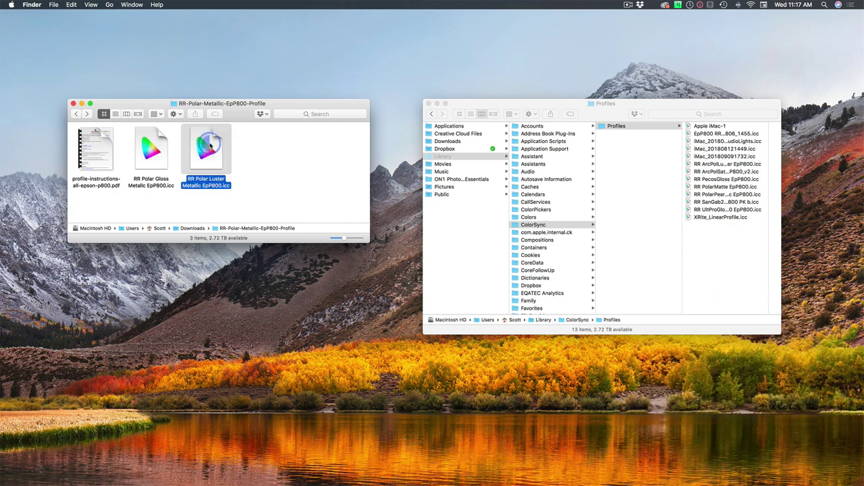
- Copy RR Polar Luster Metallic EpP800.icc from Downloads into Library > ColorSync > Profiles
{"action": "left_click_drag", "start_coordinate": [210, 144], "coordinate": [703, 235]}
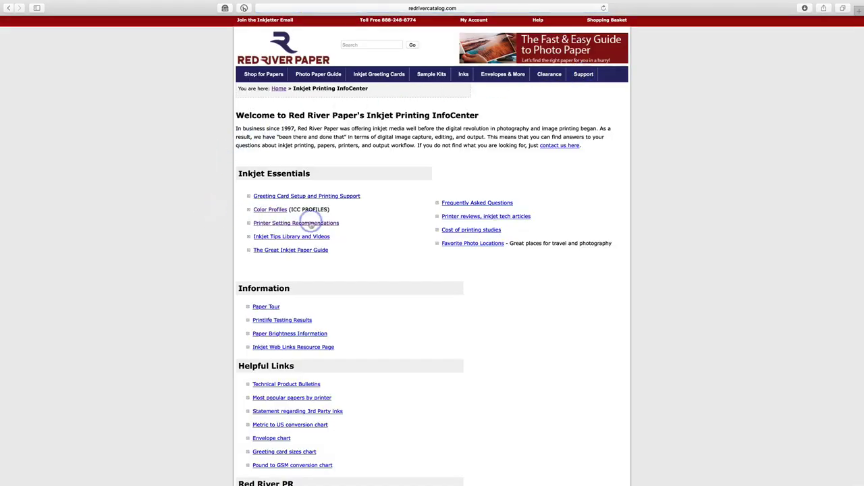
- Open the Polar Gloss Metallic 255 sheet from the Printer Setting Recommendations page
{"action": "left_click", "coordinate": [321, 225]}
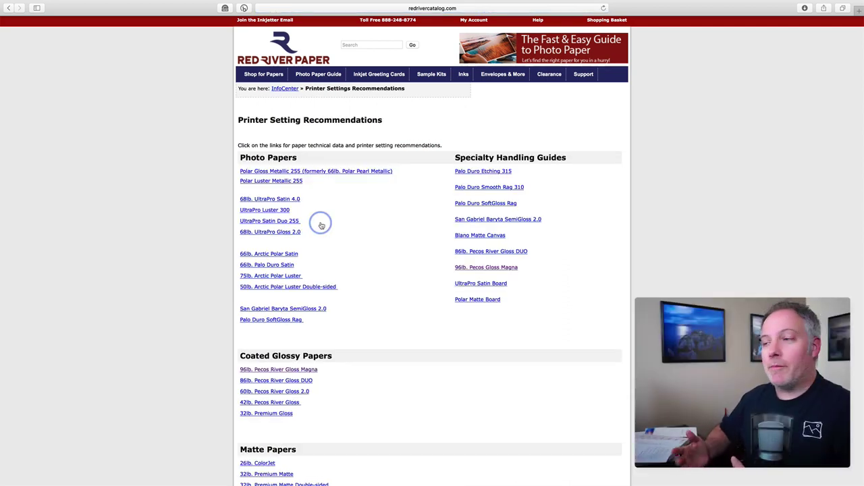
{"action": "left_click", "coordinate": [330, 171]}
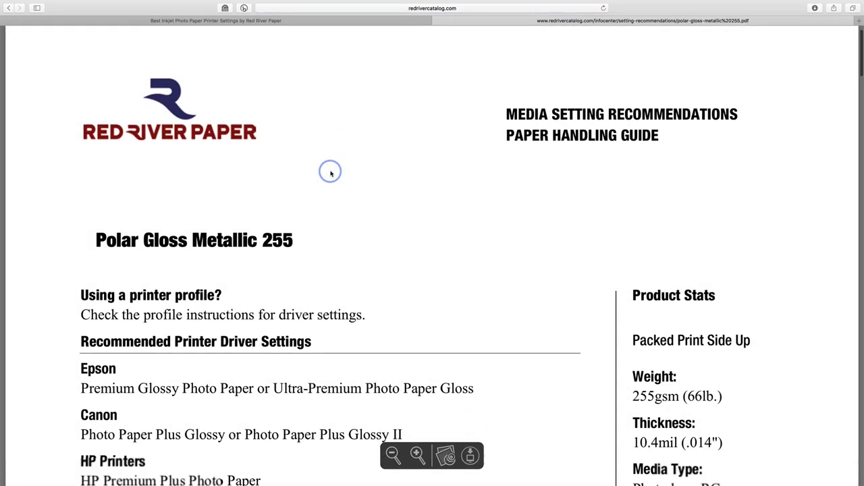
{"action": "scroll", "coordinate": [330, 173], "scroll_direction": "down", "scroll_amount": 10}
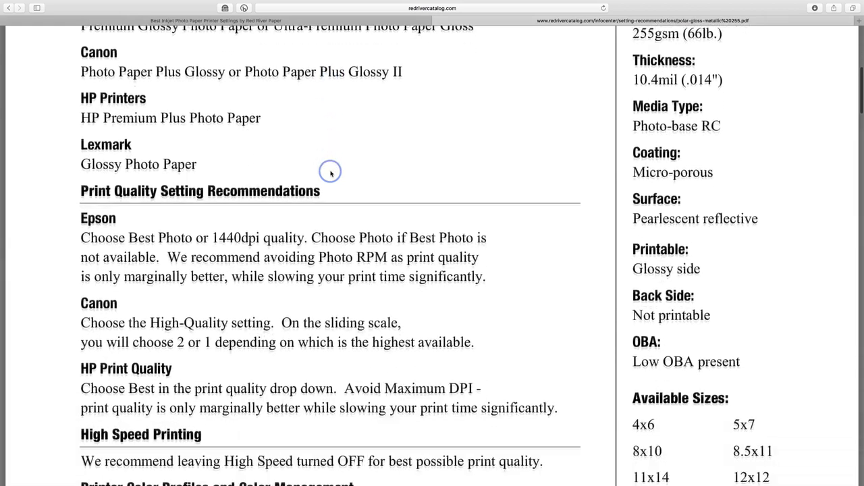
{"action": "scroll", "coordinate": [299, 166], "scroll_direction": "up", "scroll_amount": 2}
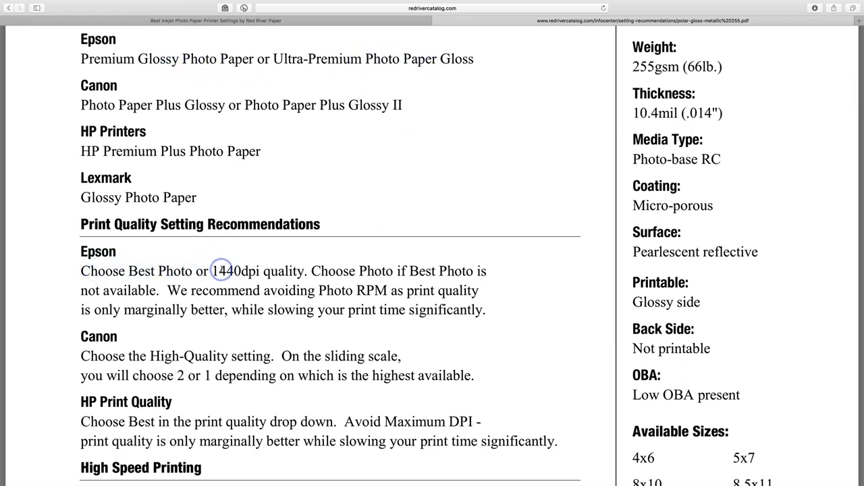
- Highlight the recommended 1440dpi quality setting and read further down the sheet
{"action": "left_click_drag", "start_coordinate": [214, 271], "coordinate": [265, 270]}
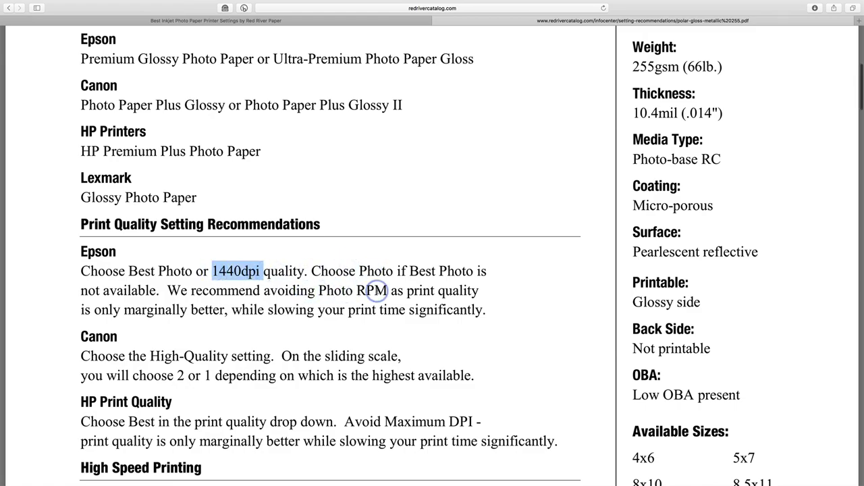
{"action": "scroll", "coordinate": [376, 290], "scroll_direction": "down", "scroll_amount": 5}
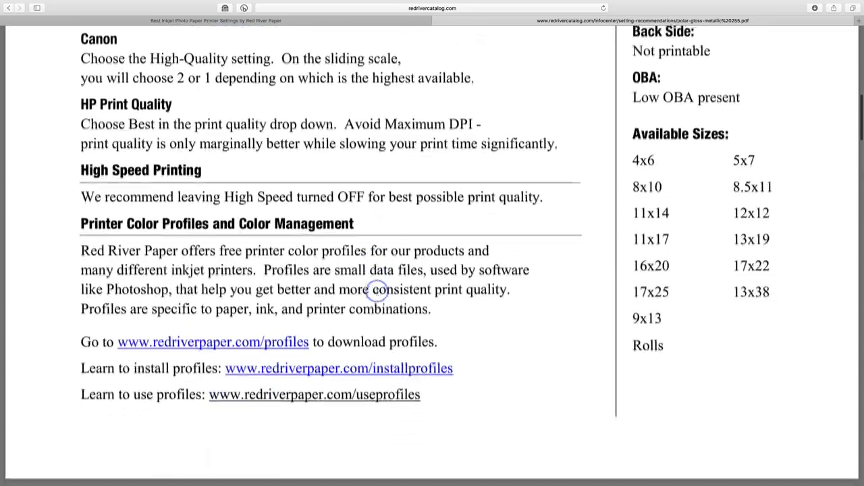
{"action": "scroll", "coordinate": [376, 290], "scroll_direction": "down", "scroll_amount": 6}
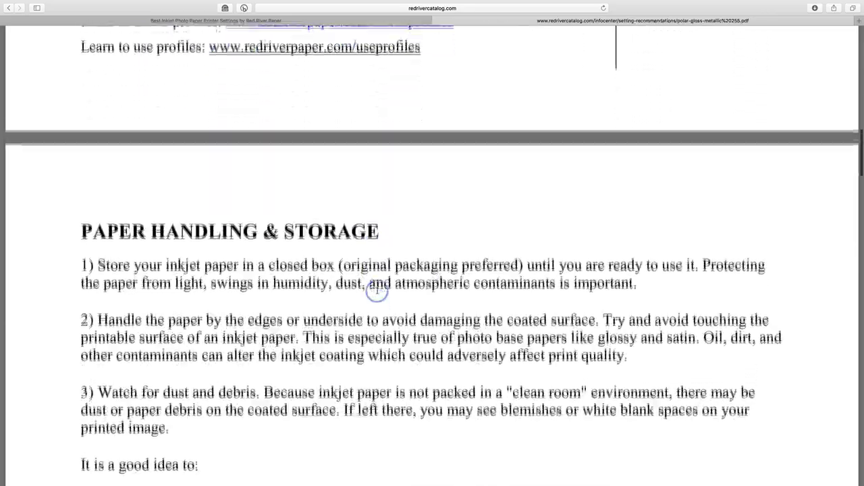
{"action": "scroll", "coordinate": [377, 291], "scroll_direction": "down", "scroll_amount": 4}
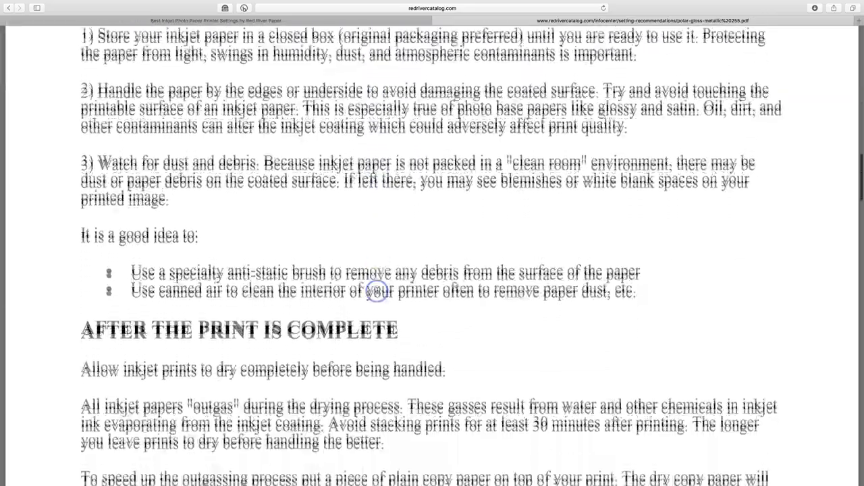
{"action": "scroll", "coordinate": [376, 290], "scroll_direction": "down", "scroll_amount": 1}
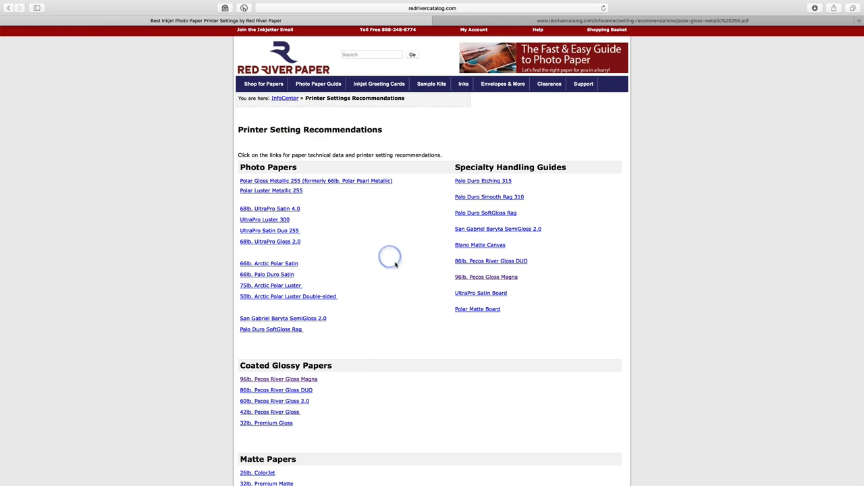
- Open the 96lb. Pecos River Gloss sheet and scroll to the Windows Paper Configuration example
{"action": "left_click", "coordinate": [476, 278]}
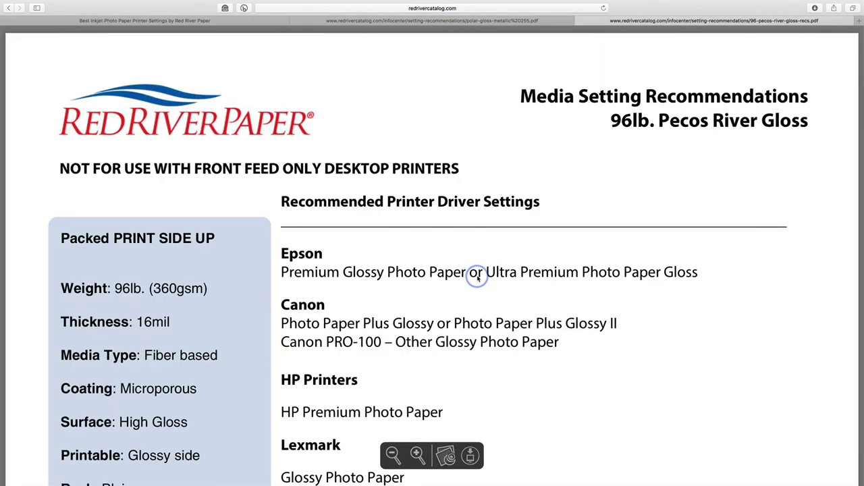
{"action": "scroll", "coordinate": [477, 277], "scroll_direction": "down", "scroll_amount": 10}
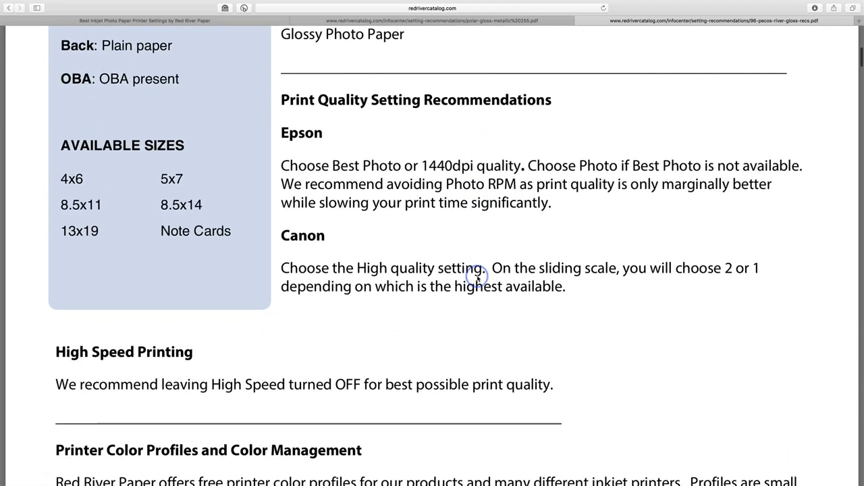
{"action": "scroll", "coordinate": [476, 277], "scroll_direction": "down", "scroll_amount": 12}
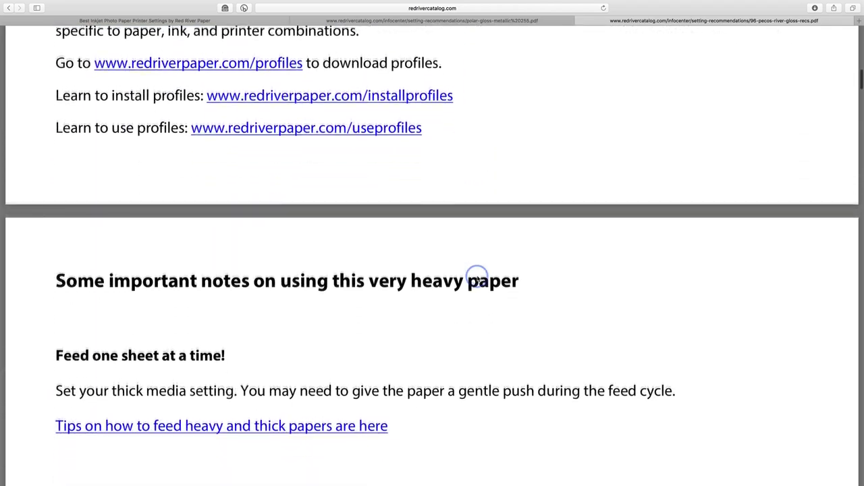
{"action": "scroll", "coordinate": [476, 277], "scroll_direction": "down", "scroll_amount": 5}
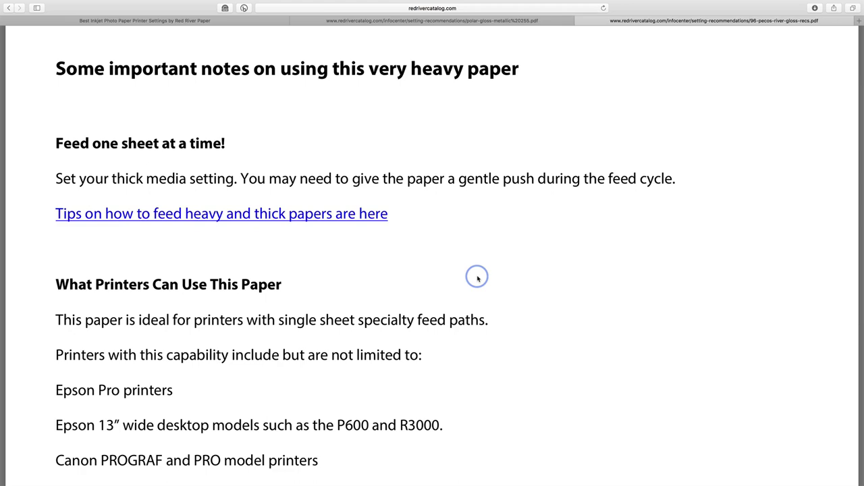
{"action": "scroll", "coordinate": [477, 277], "scroll_direction": "down", "scroll_amount": 5}
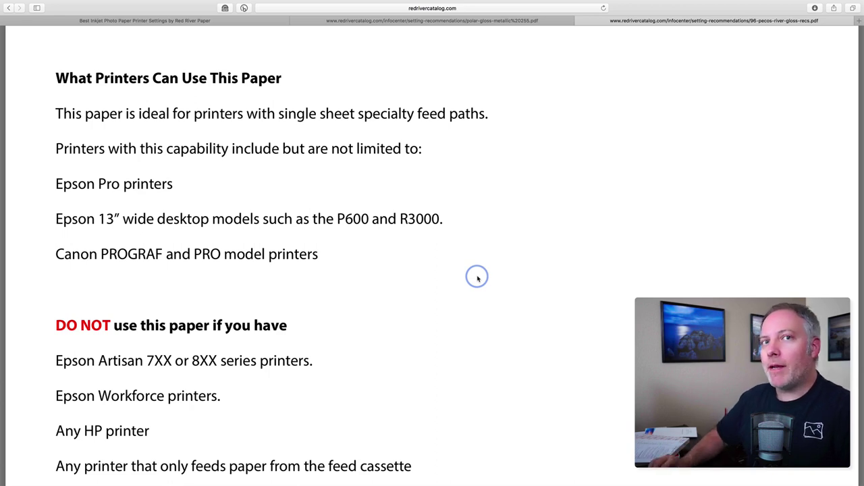
{"action": "scroll", "coordinate": [476, 278], "scroll_direction": "down", "scroll_amount": 10}
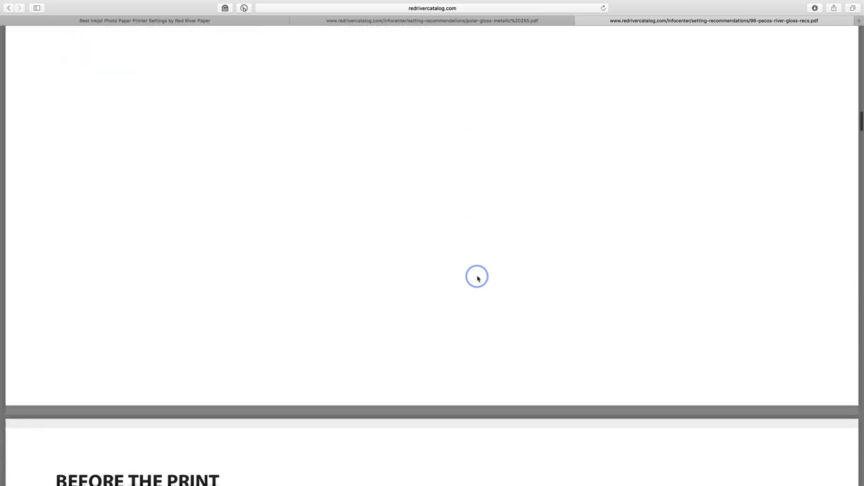
{"action": "scroll", "coordinate": [476, 277], "scroll_direction": "down", "scroll_amount": 5}
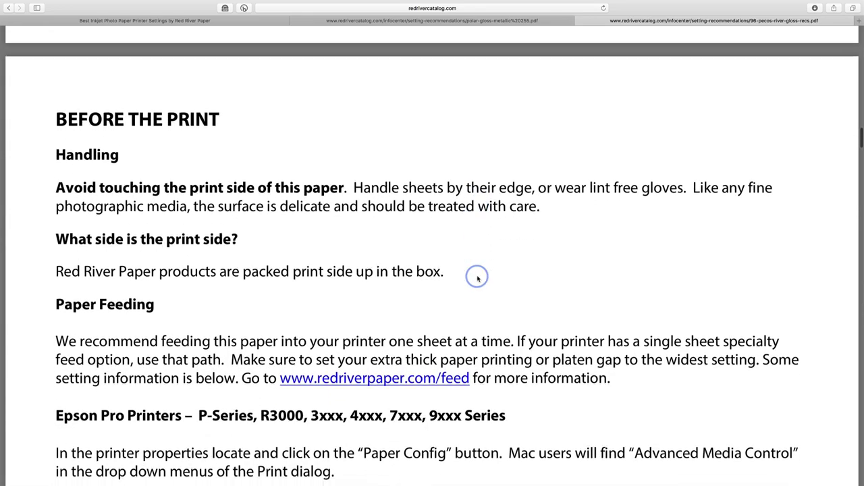
{"action": "scroll", "coordinate": [476, 277], "scroll_direction": "down", "scroll_amount": 5}
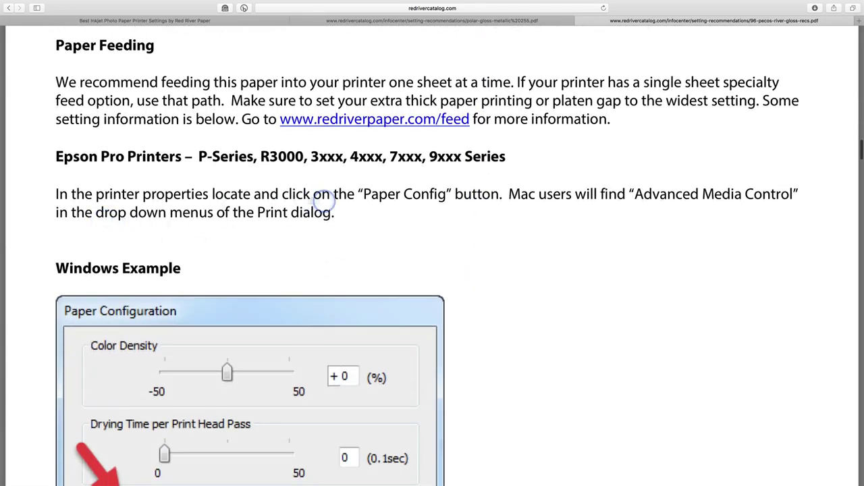
{"action": "scroll", "coordinate": [339, 264], "scroll_direction": "down", "scroll_amount": 3}
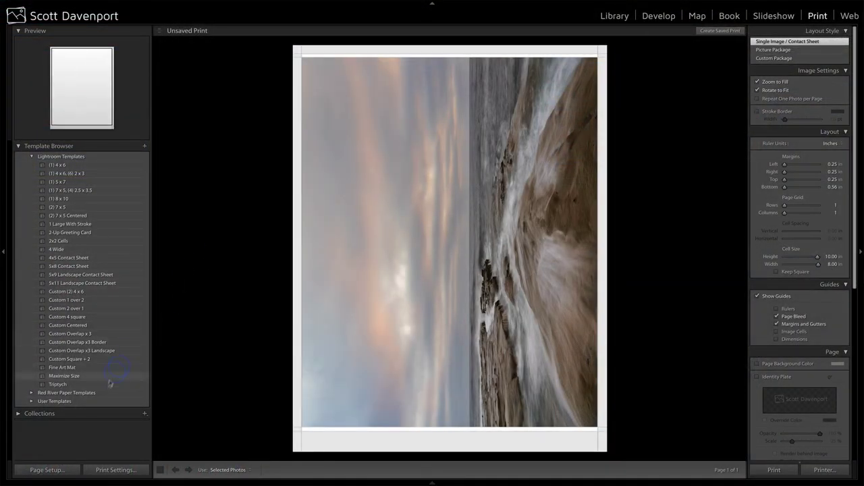
- Apply the '(1) 8 x 10' Lightroom template from the Template Browser to the print layout
{"action": "left_click", "coordinate": [58, 470]}
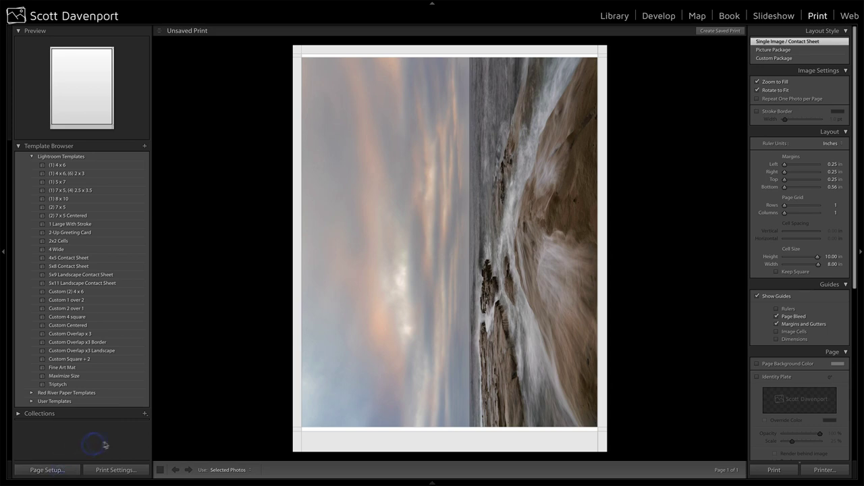
{"action": "left_click", "coordinate": [117, 469]}
{"action": "scroll", "coordinate": [780, 290], "scroll_direction": "down", "scroll_amount": 10}
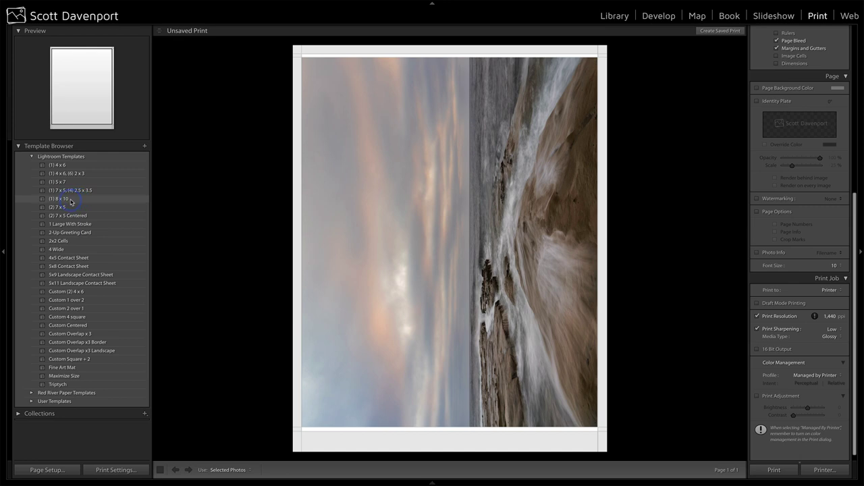
{"action": "left_click", "coordinate": [71, 199]}
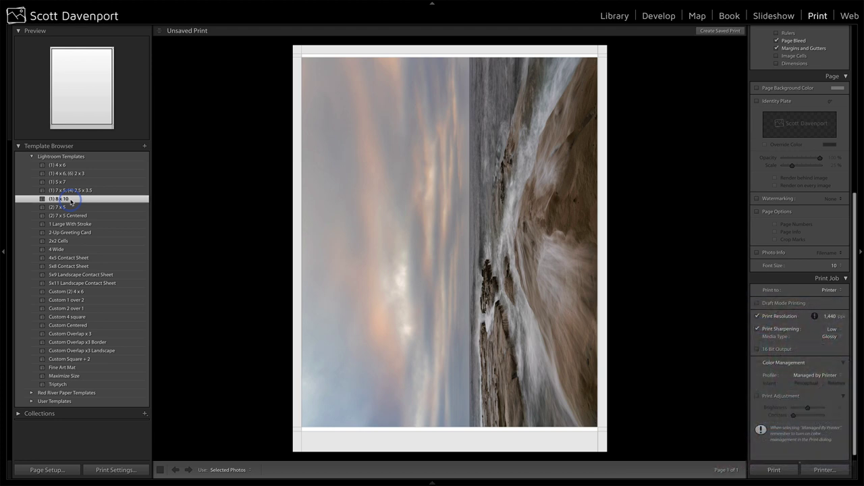
- Set the page setup paper size to 20 x 25 cm (8 x 10 in) Borderless, Auto Expand
{"action": "left_click", "coordinate": [60, 469]}
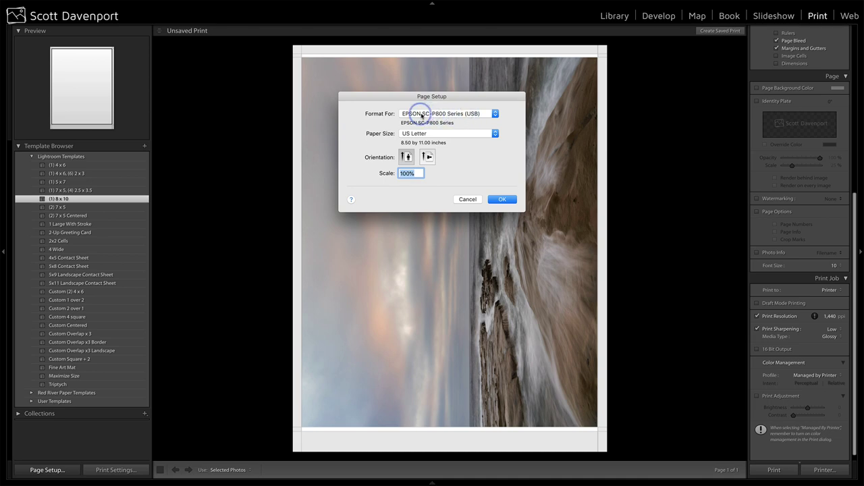
{"action": "left_click", "coordinate": [445, 133]}
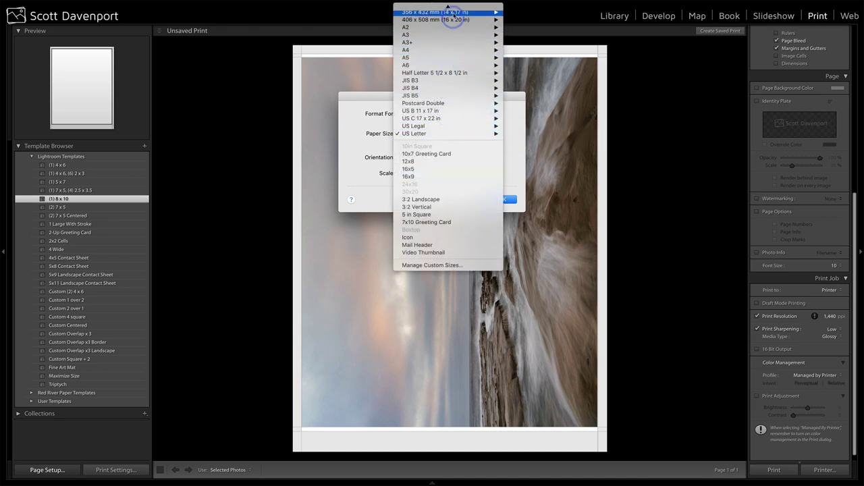
{"action": "mouse_move", "coordinate": [449, 8]}
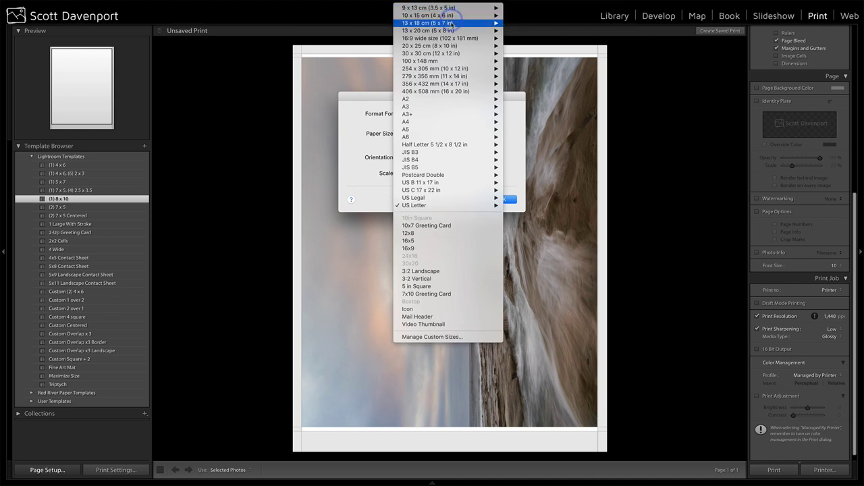
{"action": "mouse_move", "coordinate": [446, 45]}
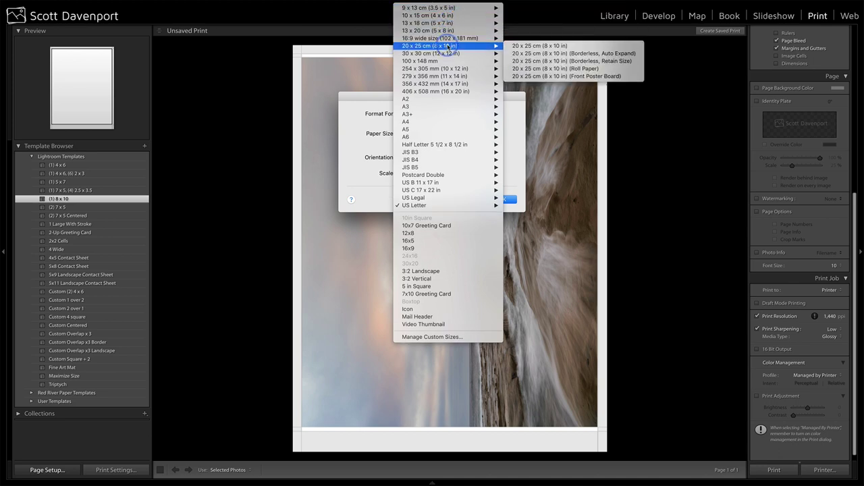
{"action": "left_click", "coordinate": [527, 53]}
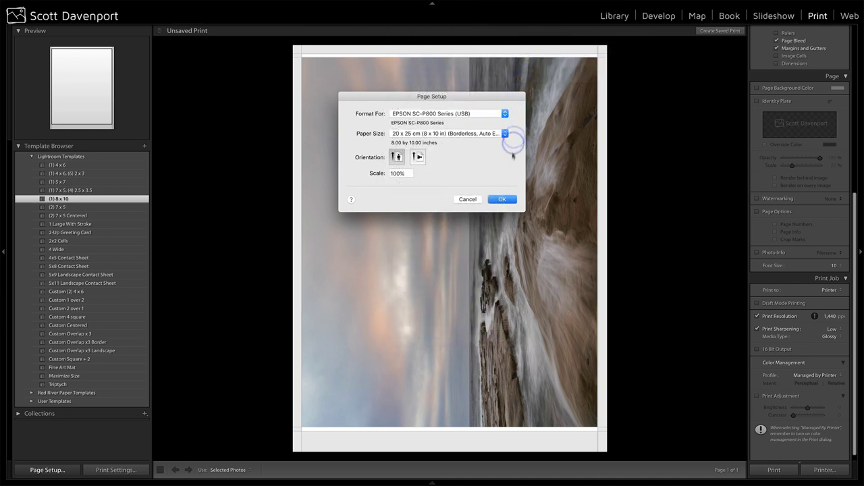
{"action": "left_click", "coordinate": [503, 199]}
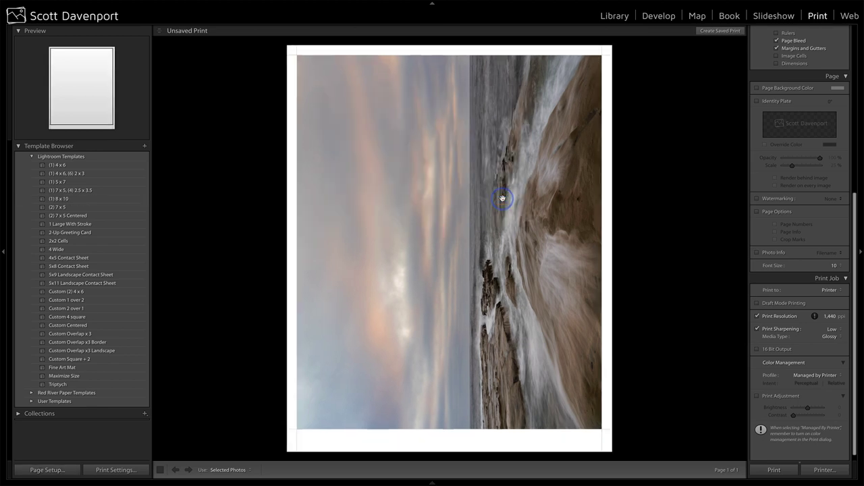
- Open Print Settings for the EPSON SC-P800 Series with the P800 Polar Pearl Metallic 66lb preset
{"action": "left_click", "coordinate": [132, 472]}
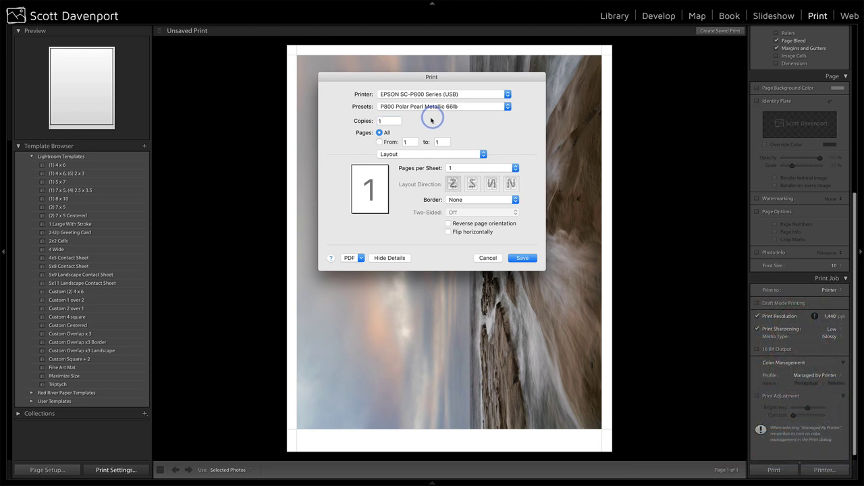
- Set Color Matching to use the RR PolarPearlMetallic EpP800 ColorSync profile
{"action": "left_click", "coordinate": [406, 155]}
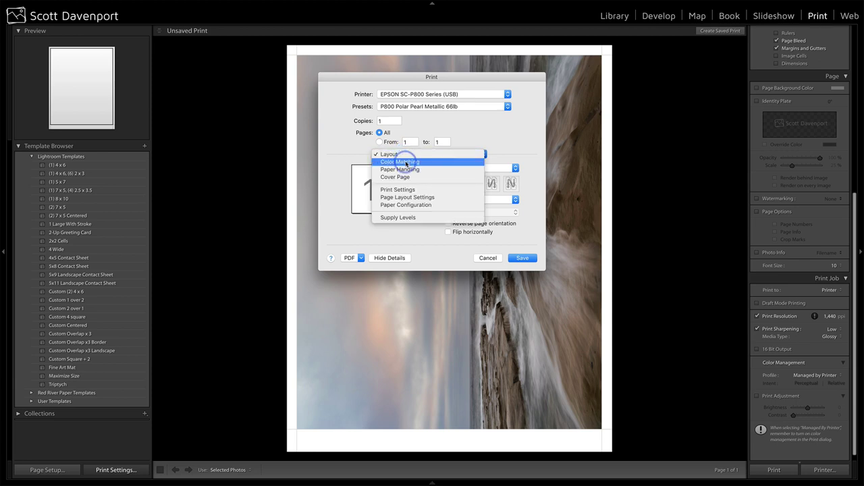
{"action": "left_click", "coordinate": [405, 163]}
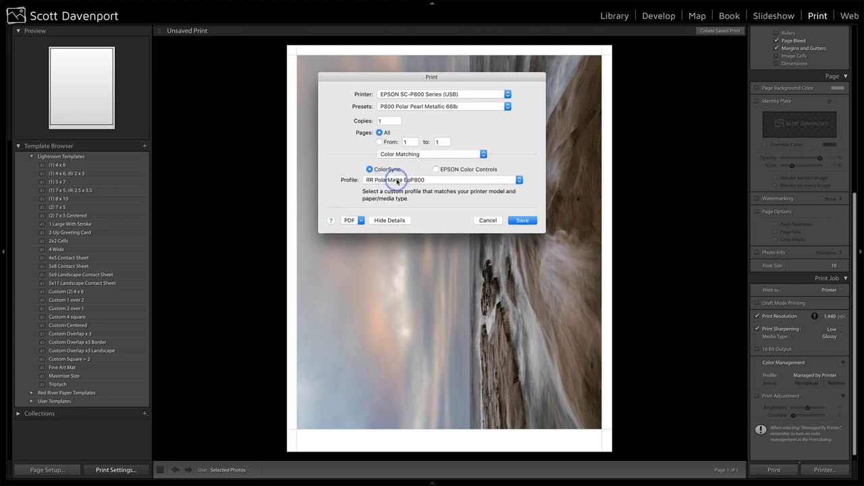
{"action": "left_click", "coordinate": [398, 181]}
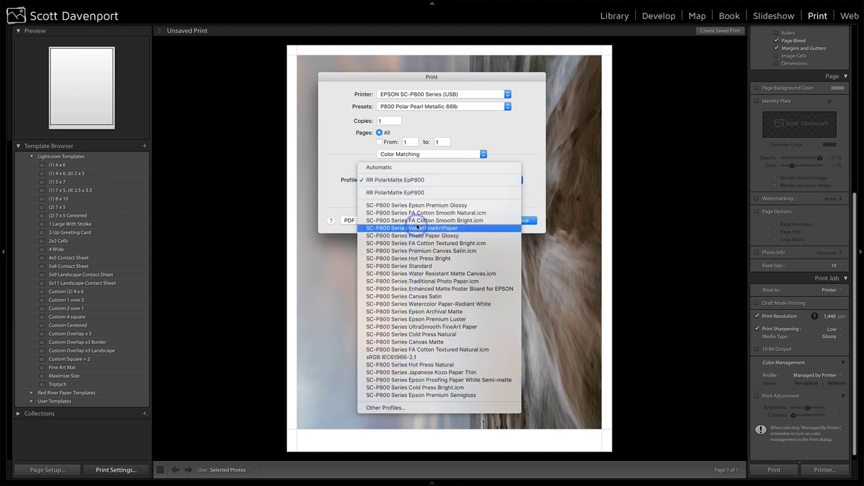
{"action": "left_click", "coordinate": [404, 408]}
{"action": "scroll", "coordinate": [422, 176], "scroll_direction": "down", "scroll_amount": 10}
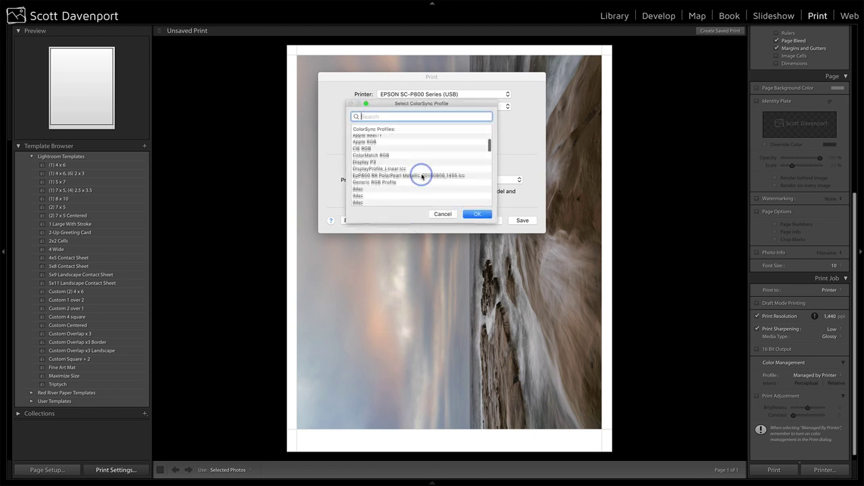
{"action": "scroll", "coordinate": [421, 177], "scroll_direction": "down", "scroll_amount": 2}
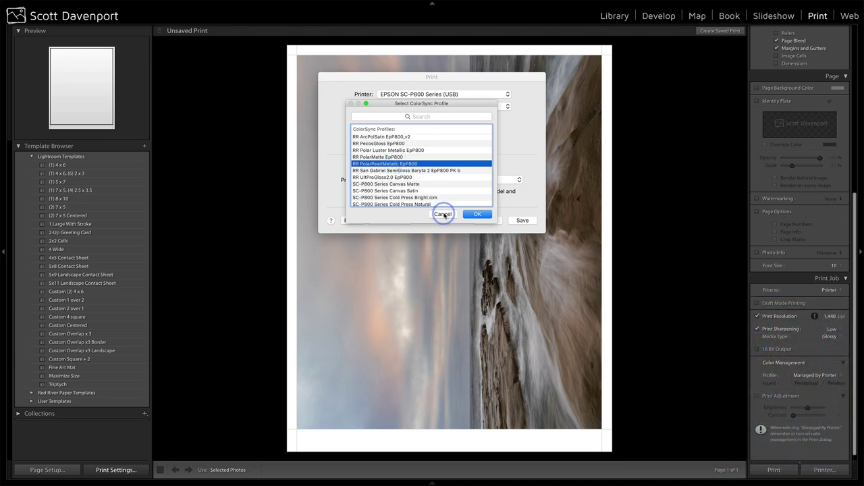
{"action": "left_click", "coordinate": [475, 214]}
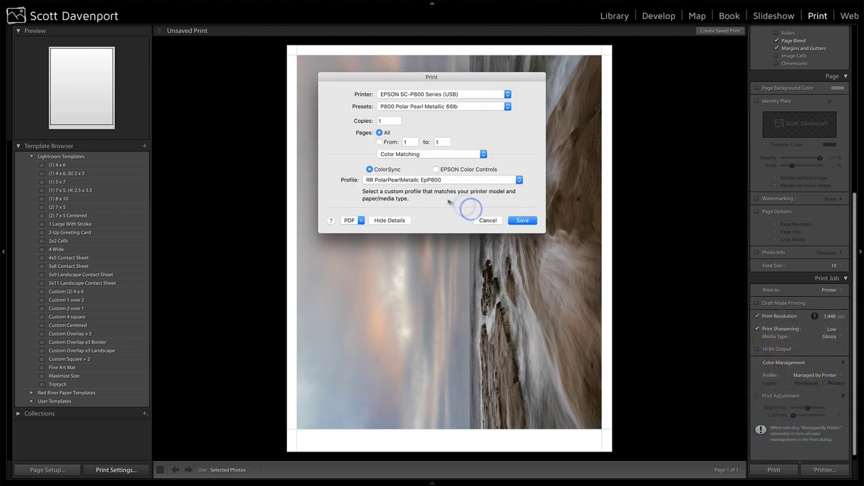
{"action": "left_click", "coordinate": [405, 154]}
- Check Paper Handling and Cover Page, then view Advanced Color Settings for Epson Premium Glossy
{"action": "left_click", "coordinate": [405, 162]}
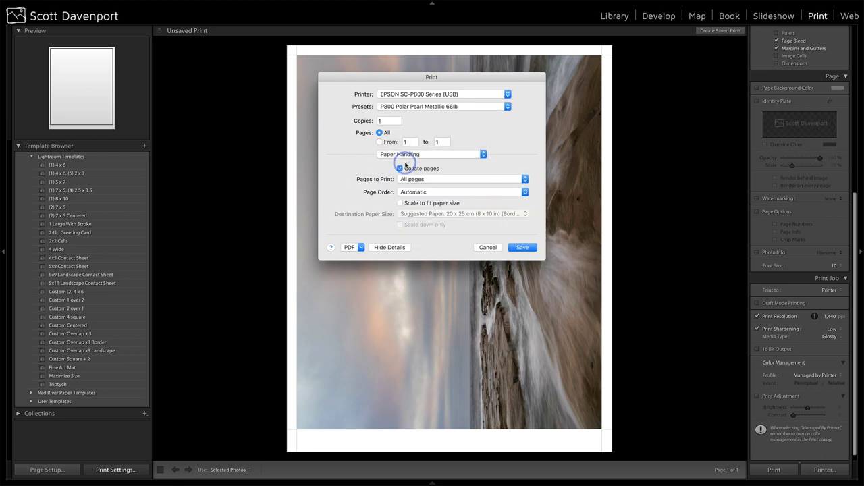
{"action": "left_click", "coordinate": [405, 154]}
{"action": "left_click", "coordinate": [405, 162]}
{"action": "left_click", "coordinate": [406, 156]}
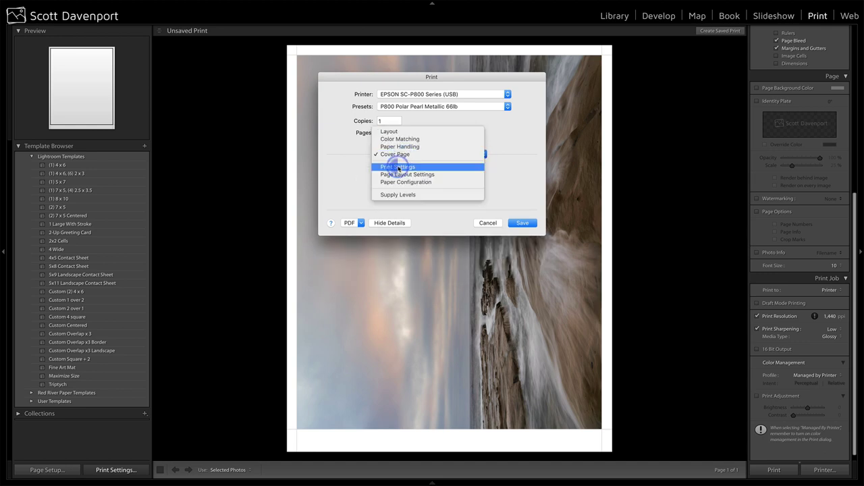
{"action": "left_click", "coordinate": [398, 166]}
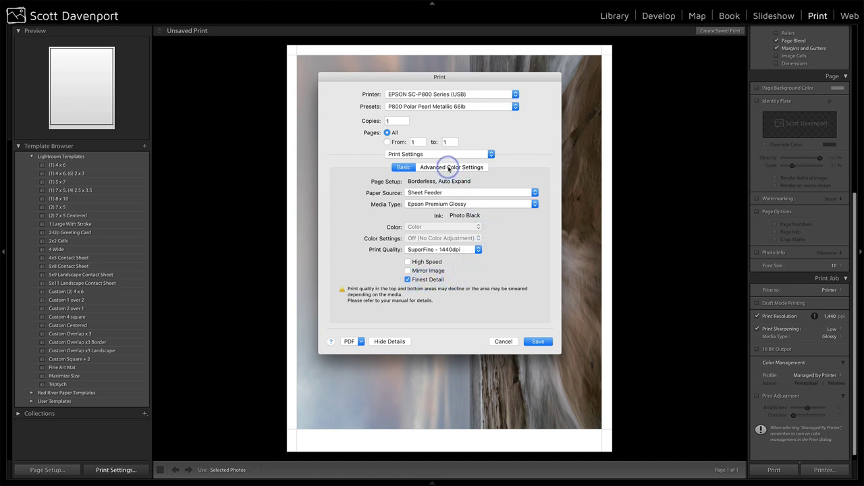
{"action": "left_click", "coordinate": [449, 167]}
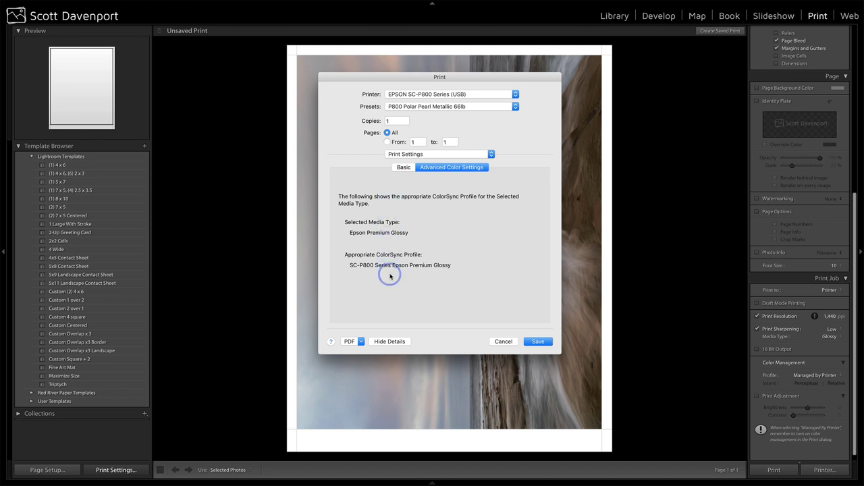
{"action": "left_click", "coordinate": [409, 155]}
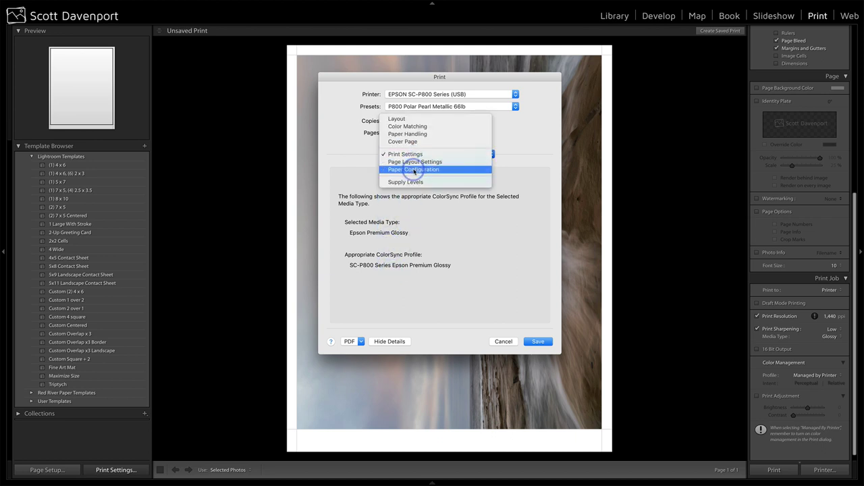
- Choose the P800 Polar Pearl Metallic 66lb preset under Paper Configuration and save the print settings
{"action": "left_click", "coordinate": [412, 162]}
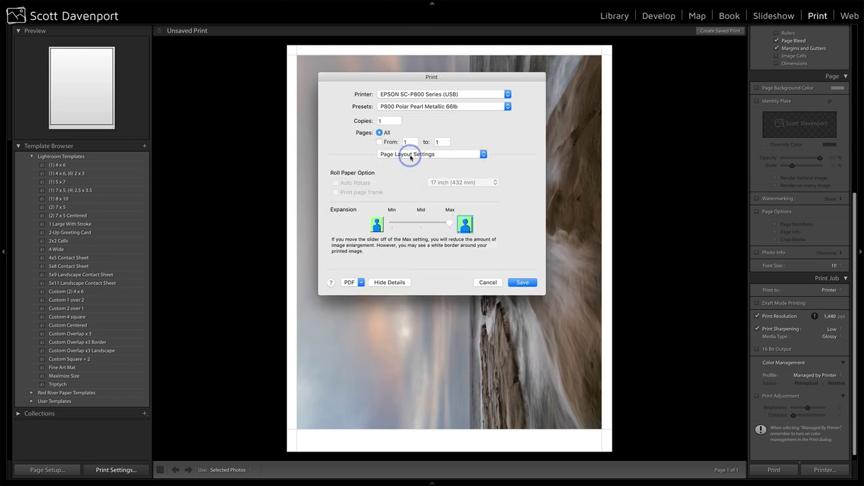
{"action": "left_click", "coordinate": [409, 156]}
{"action": "left_click", "coordinate": [408, 162]}
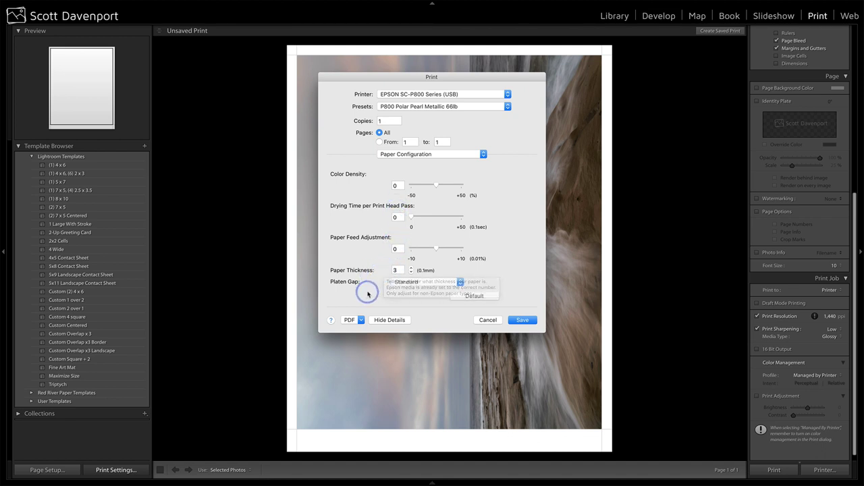
{"action": "left_click", "coordinate": [490, 107]}
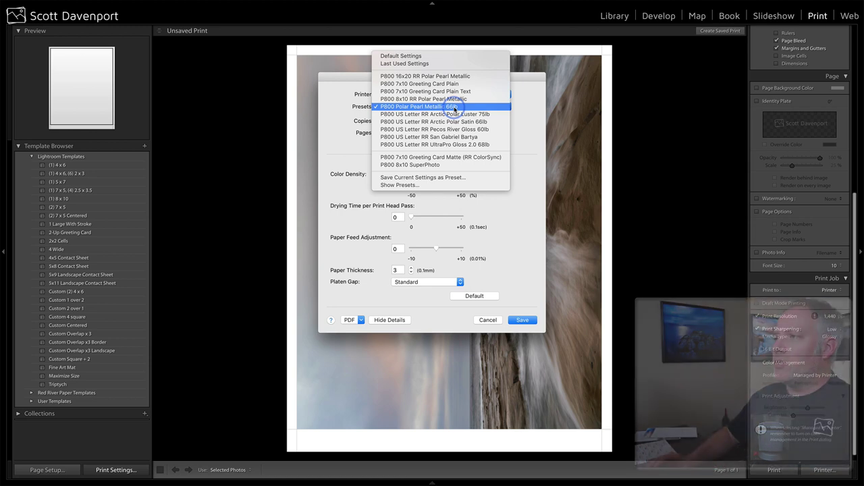
{"action": "left_click", "coordinate": [459, 110]}
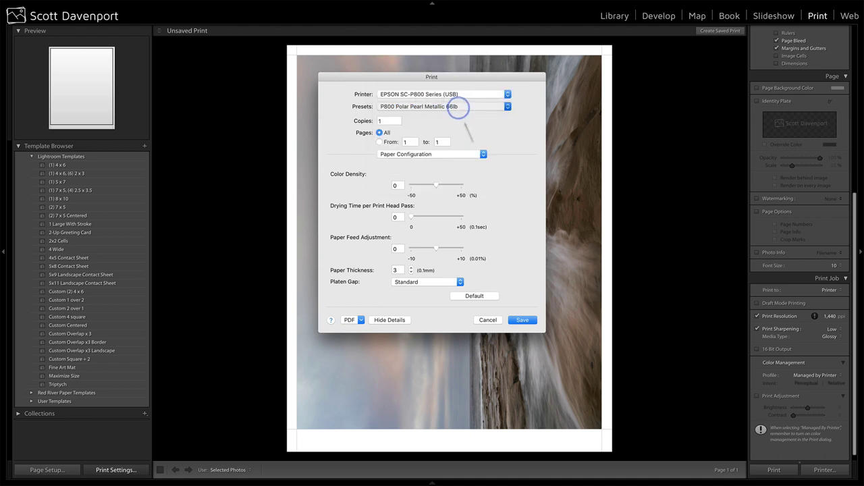
{"action": "left_click", "coordinate": [528, 327]}
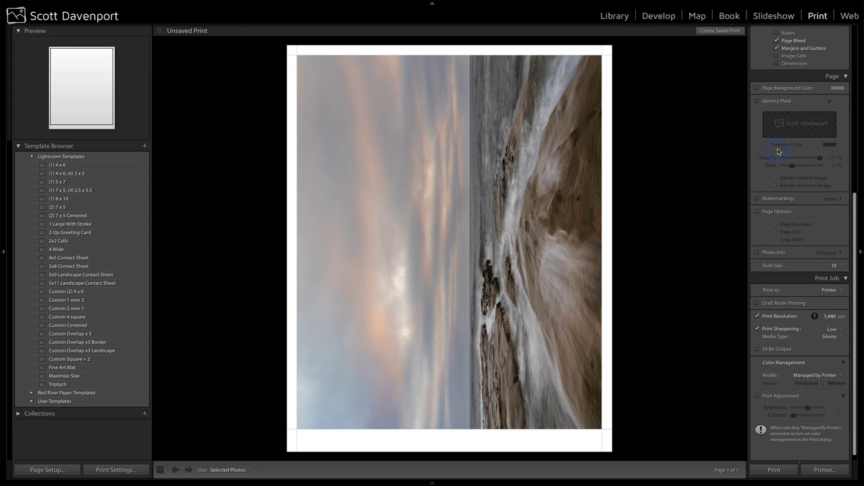
- Set all Layout margins to 0.00 in and the cell size to 10 in height by 8 in width
{"action": "scroll", "coordinate": [779, 152], "scroll_direction": "up", "scroll_amount": 6}
{"action": "scroll", "coordinate": [779, 151], "scroll_direction": "up", "scroll_amount": 2}
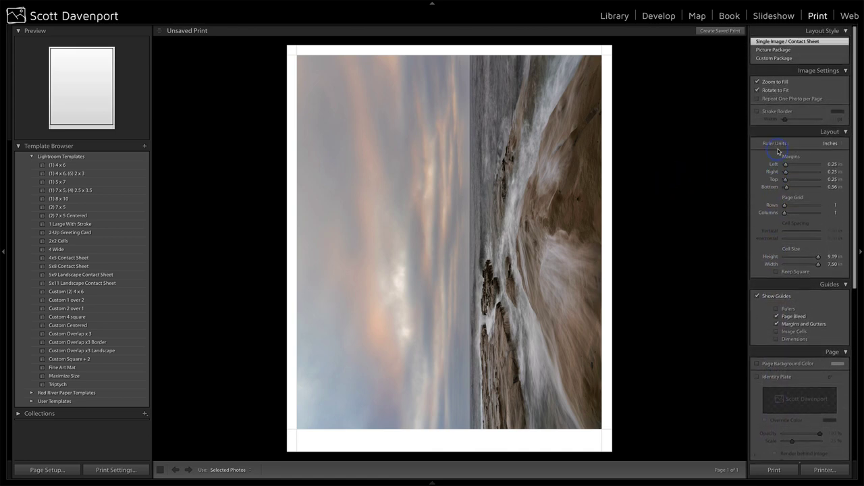
{"action": "left_click_drag", "start_coordinate": [786, 167], "coordinate": [776, 191]}
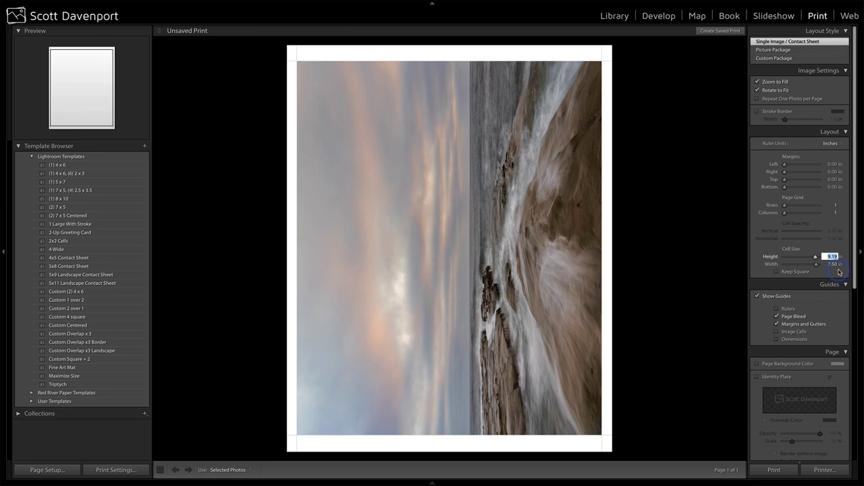
{"action": "type", "text": "10"}
{"action": "key", "text": "Return"}
{"action": "left_click", "coordinate": [835, 266]}
{"action": "type", "text": "8"}
{"action": "key", "text": "Tab"}
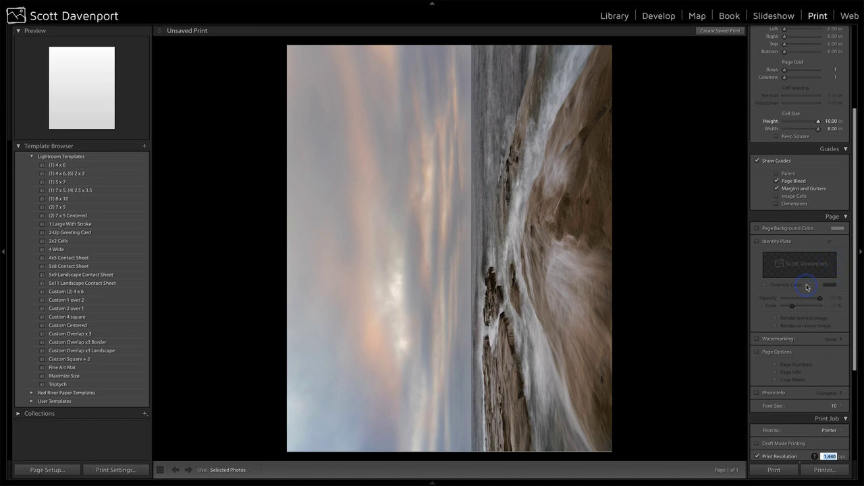
- Add the EpP800 RR PolarPearl Metallic ICC profile to the Profile list and select it for printing
{"action": "scroll", "coordinate": [807, 286], "scroll_direction": "down", "scroll_amount": 5}
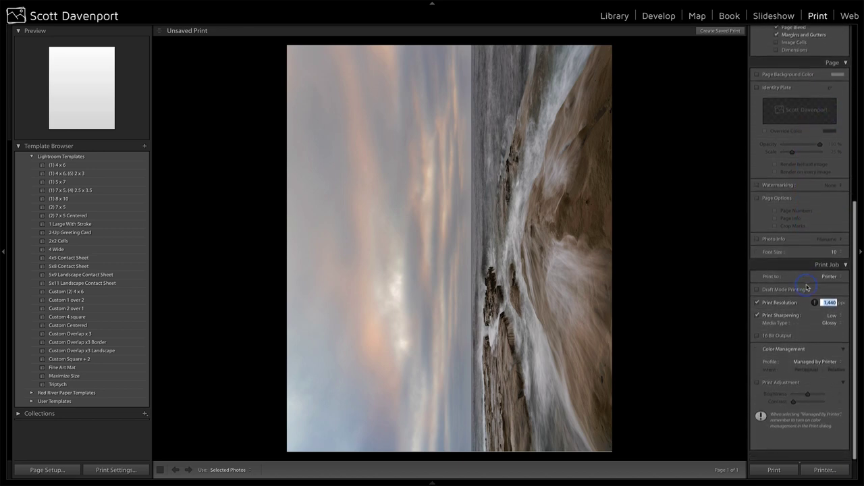
{"action": "scroll", "coordinate": [807, 288], "scroll_direction": "up", "scroll_amount": 1}
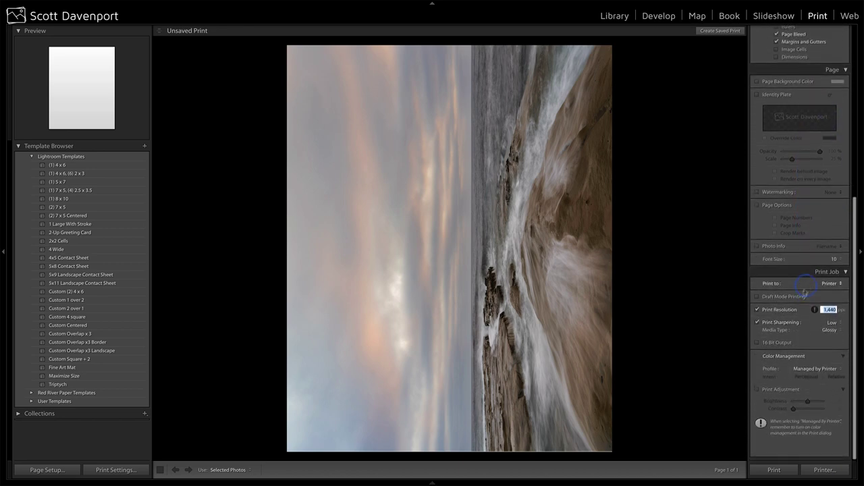
{"action": "left_click", "coordinate": [800, 370]}
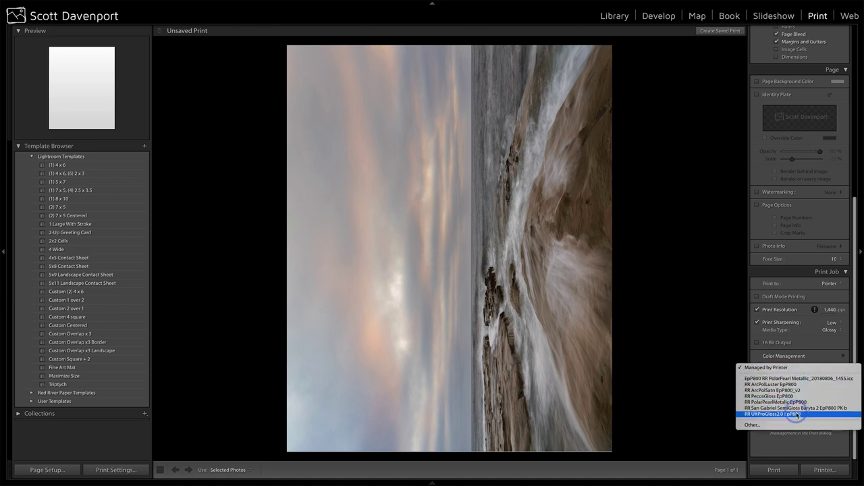
{"action": "left_click", "coordinate": [759, 425]}
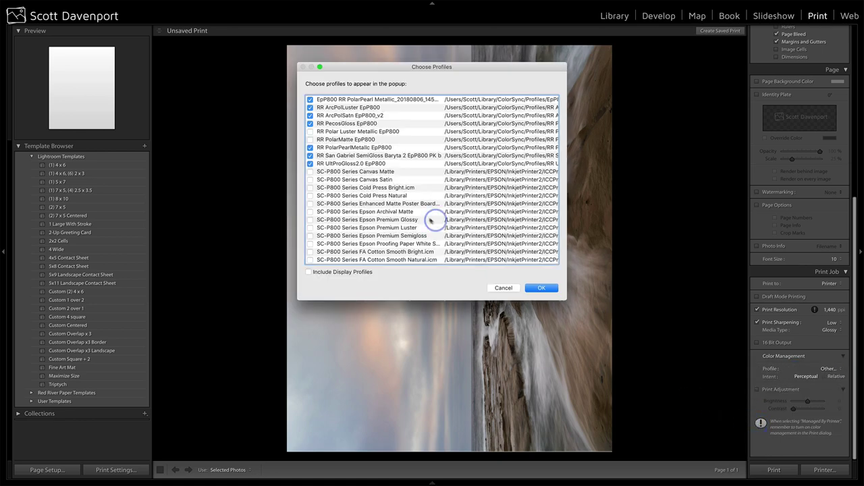
{"action": "scroll", "coordinate": [375, 143], "scroll_direction": "down", "scroll_amount": 5}
{"action": "scroll", "coordinate": [376, 141], "scroll_direction": "up", "scroll_amount": 5}
{"action": "left_click", "coordinate": [541, 288]}
{"action": "left_click", "coordinate": [810, 368]}
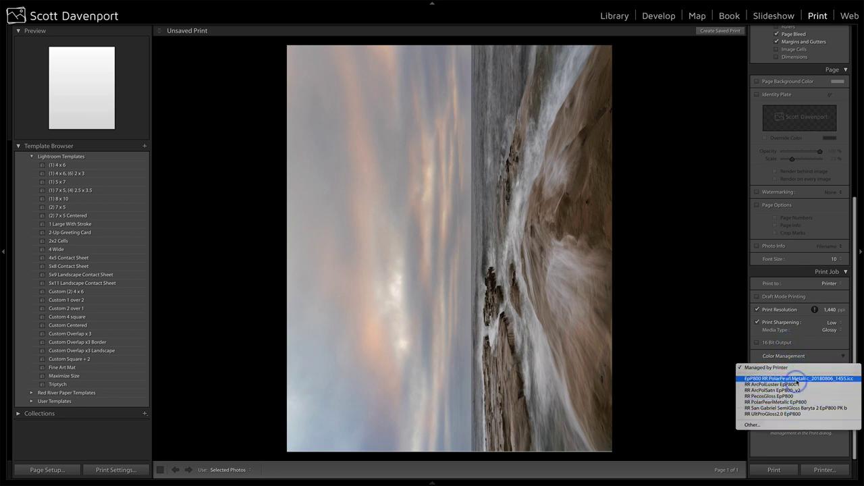
{"action": "left_click", "coordinate": [797, 378]}
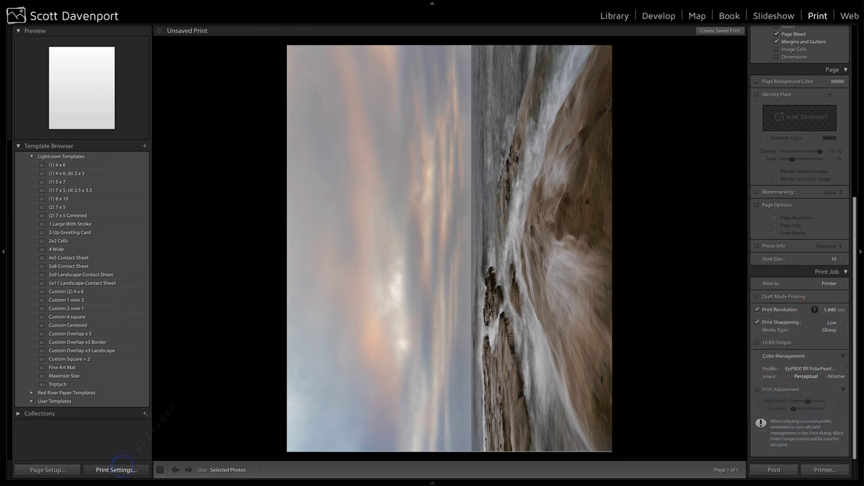
{"action": "left_click", "coordinate": [403, 155]}
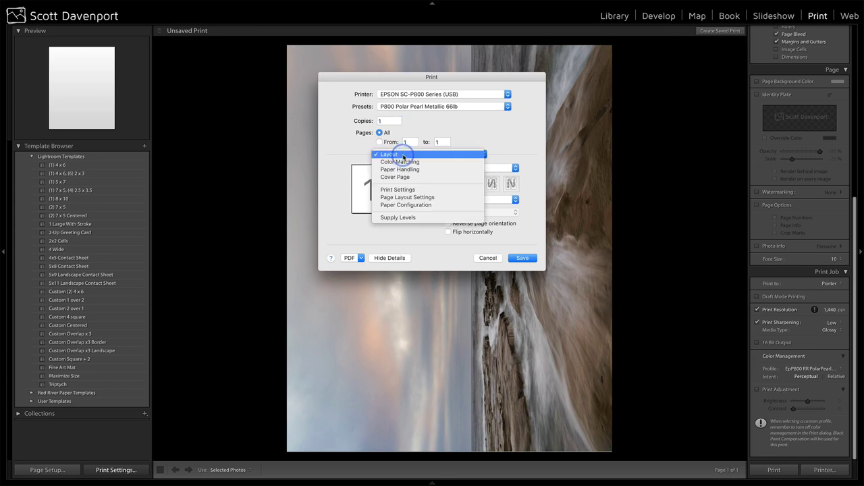
{"action": "left_click", "coordinate": [403, 162]}
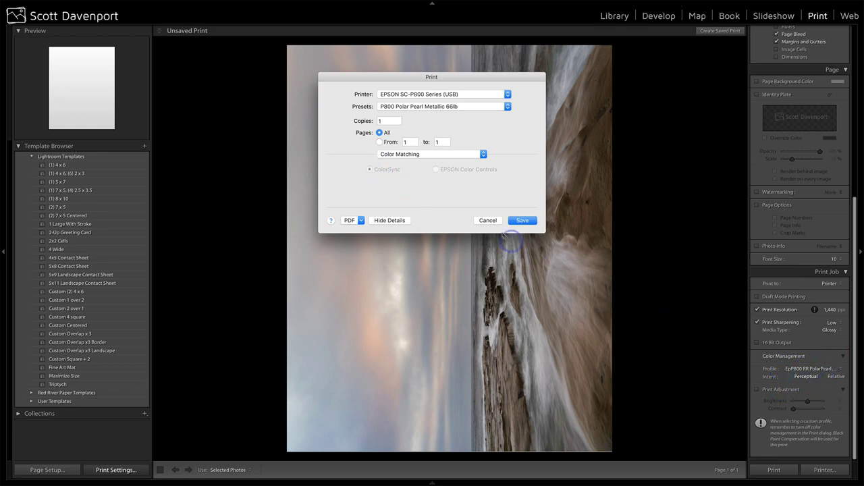
{"action": "left_click", "coordinate": [487, 221]}
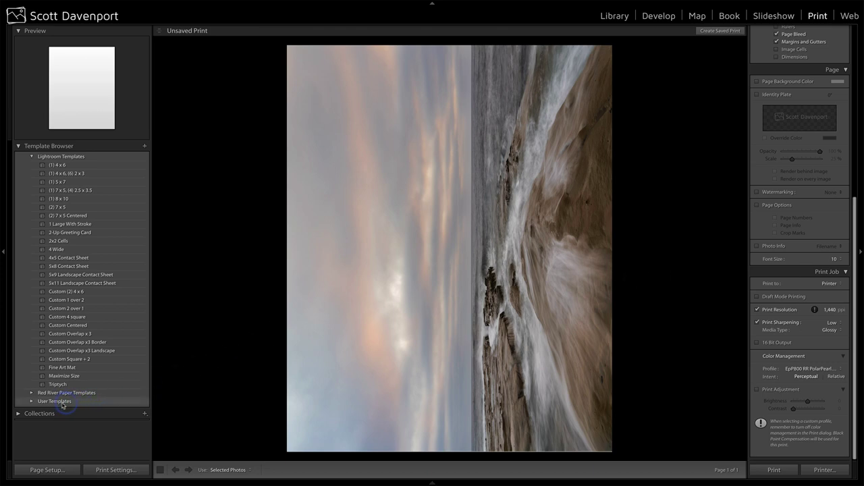
- Create a print template named 'Test' in the User Templates folder from the current setup
{"action": "left_click", "coordinate": [145, 147]}
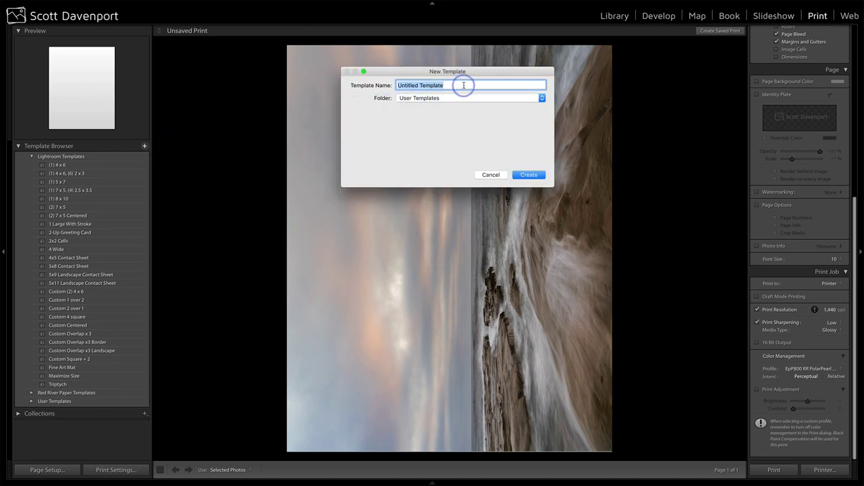
{"action": "type", "text": "Test"}
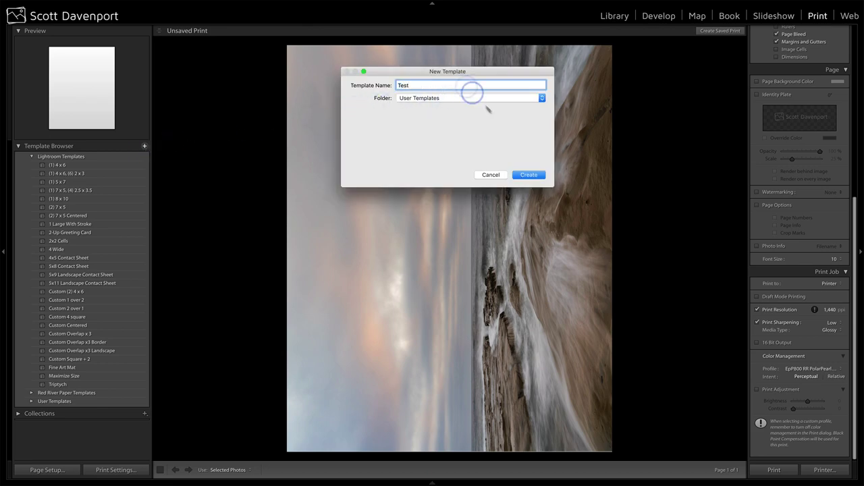
{"action": "left_click", "coordinate": [520, 174]}
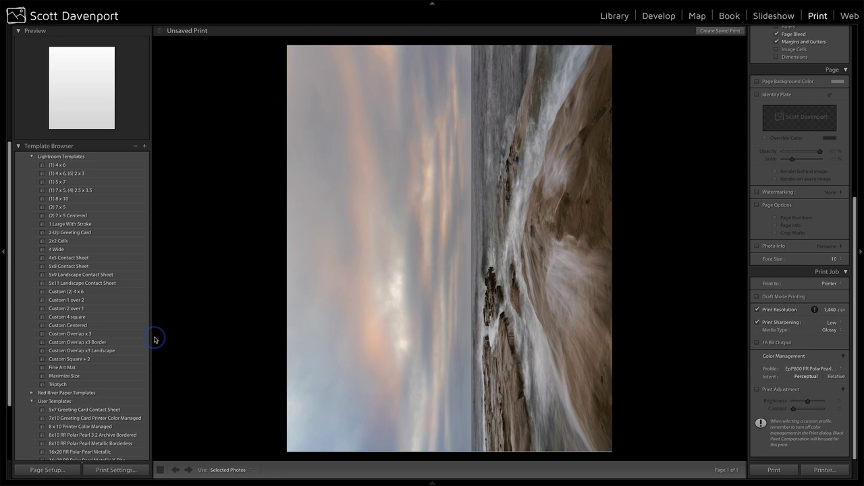
{"action": "scroll", "coordinate": [115, 380], "scroll_direction": "down", "scroll_amount": 3}
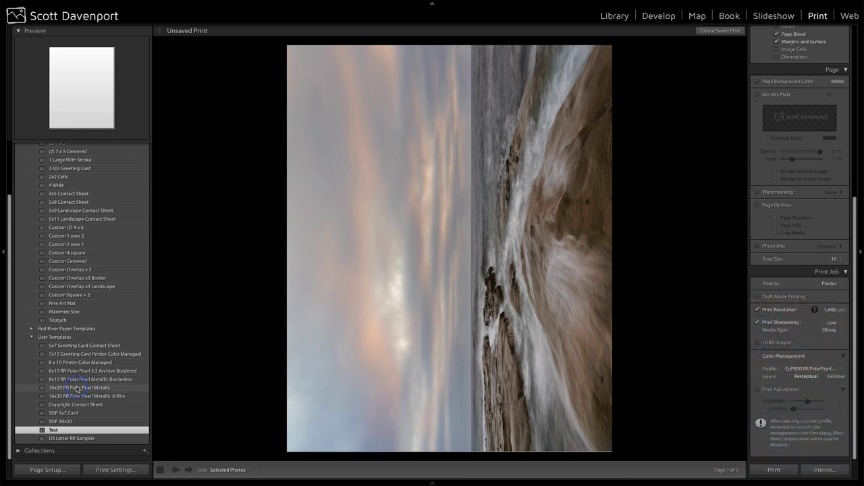
- Apply the 16x20 RR Polar Pearl Metallic template, reviewing Page Setup and Print Settings without changes
{"action": "left_click", "coordinate": [76, 389]}
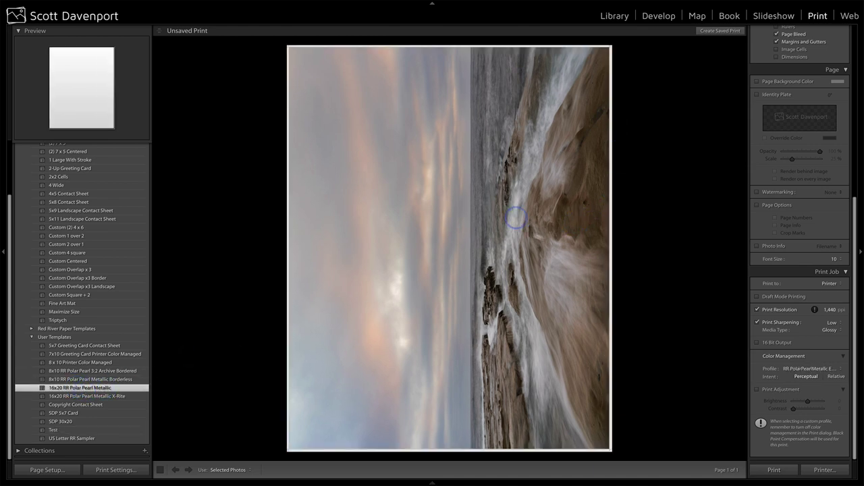
{"action": "scroll", "coordinate": [804, 145], "scroll_direction": "up", "scroll_amount": 5}
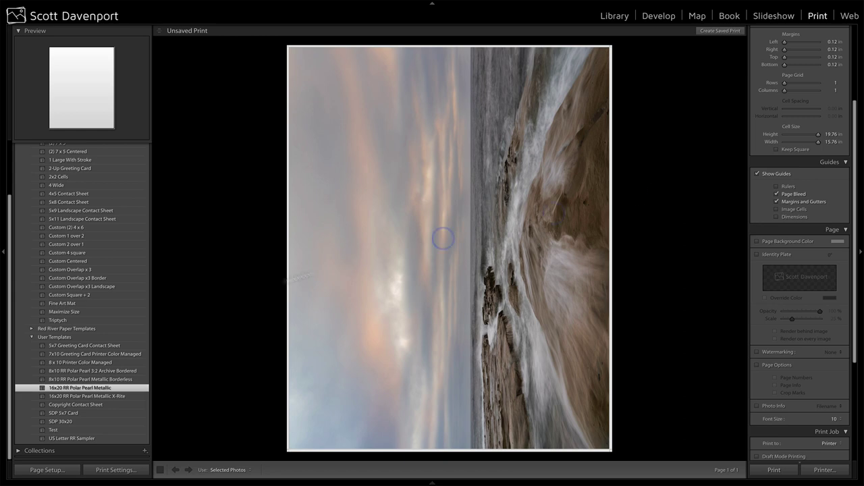
{"action": "left_click", "coordinate": [70, 470]}
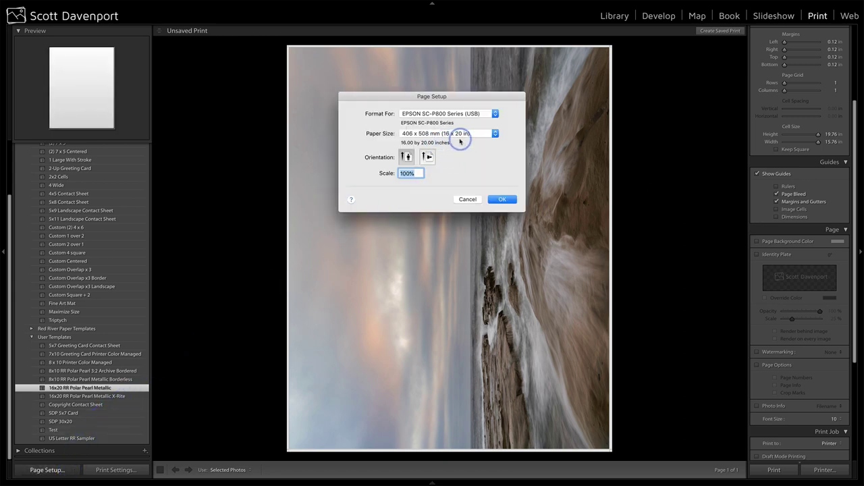
{"action": "left_click", "coordinate": [461, 199]}
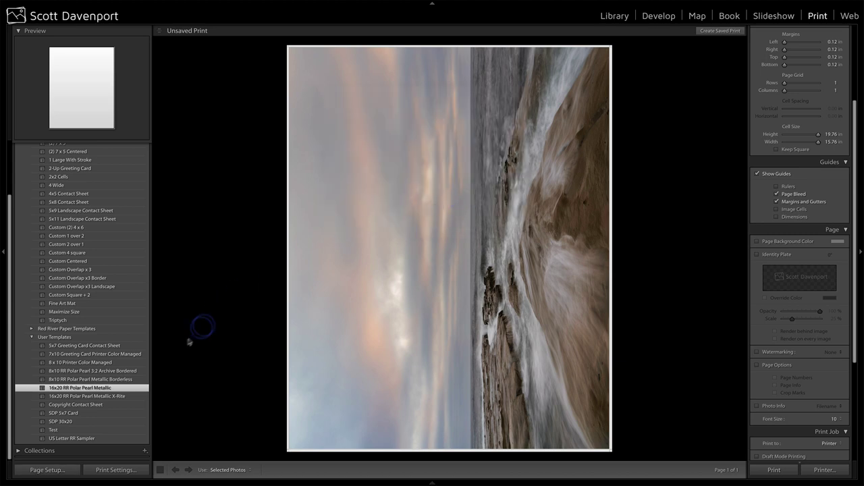
{"action": "left_click", "coordinate": [142, 470]}
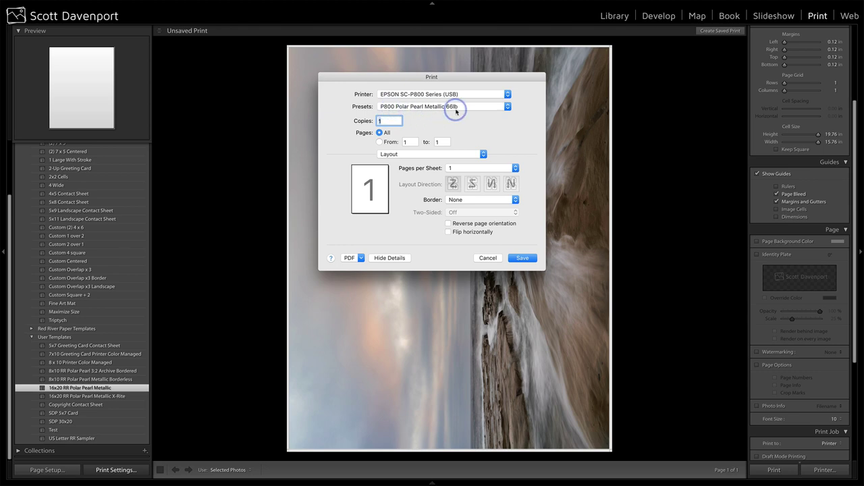
{"action": "left_click", "coordinate": [476, 258]}
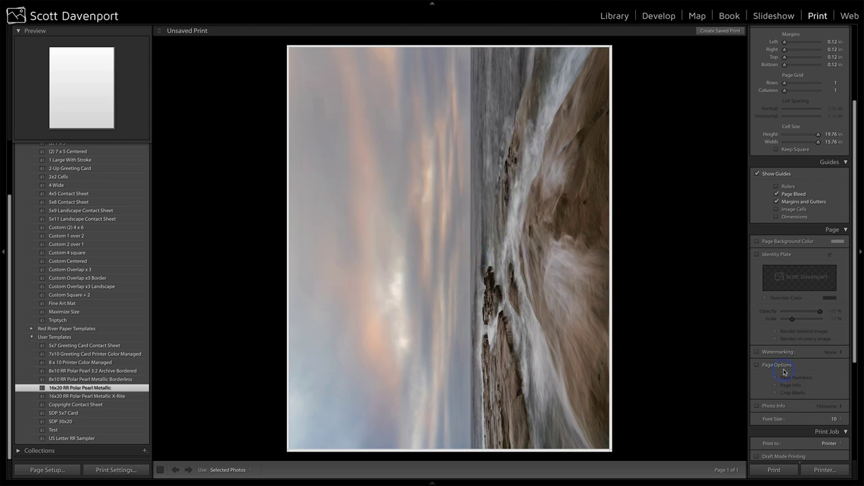
{"action": "scroll", "coordinate": [784, 372], "scroll_direction": "down", "scroll_amount": 5}
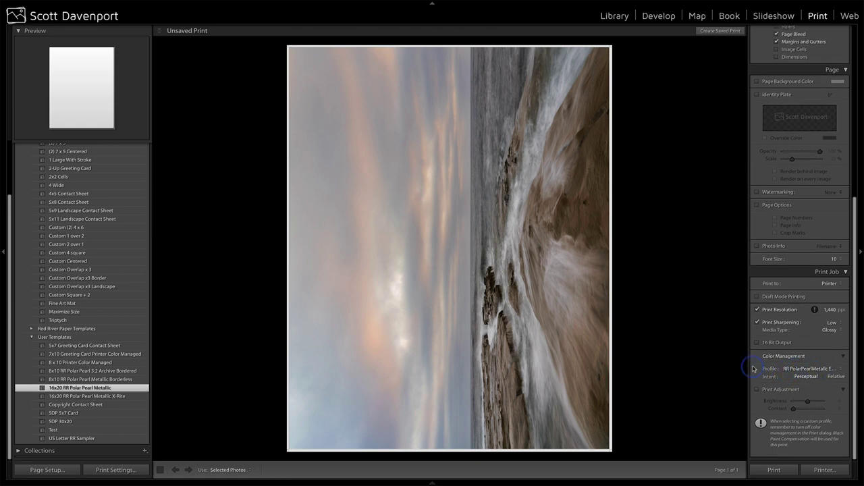